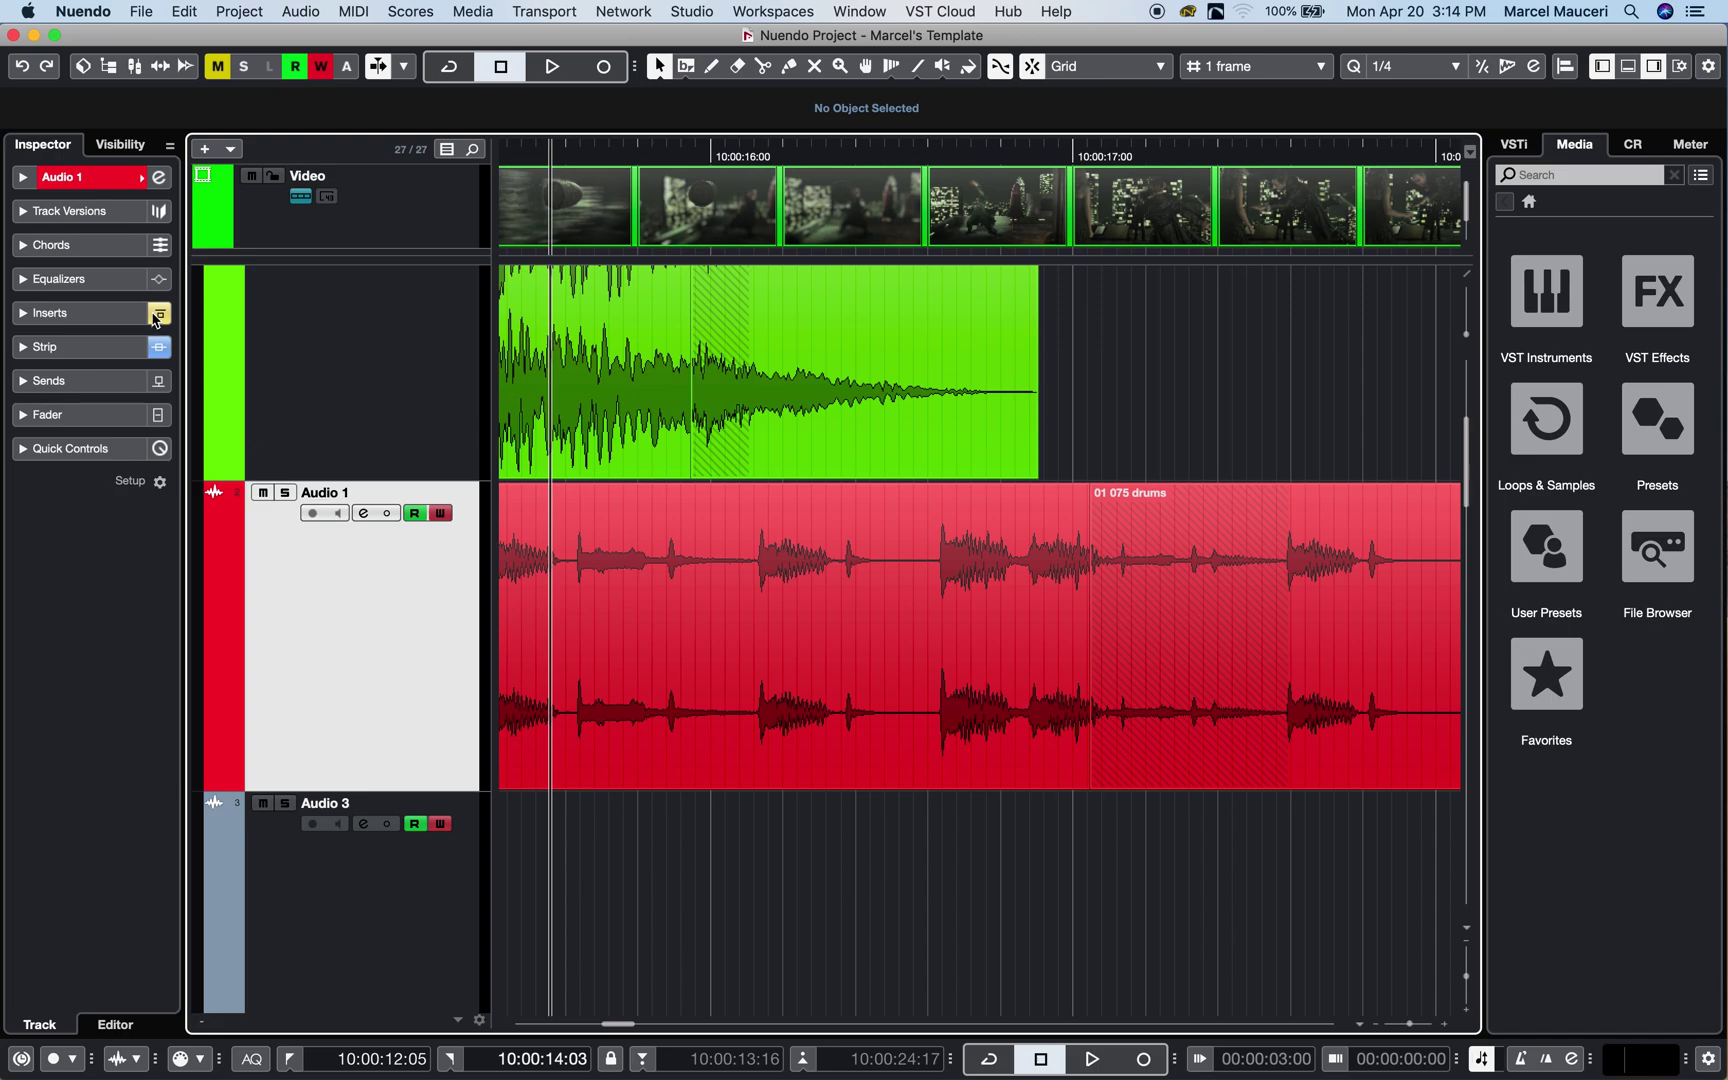
Expand Audio 1's Inspector section and browse its automation modes, leaving it on Global
{"action": "left_click", "coordinate": [81, 176]}
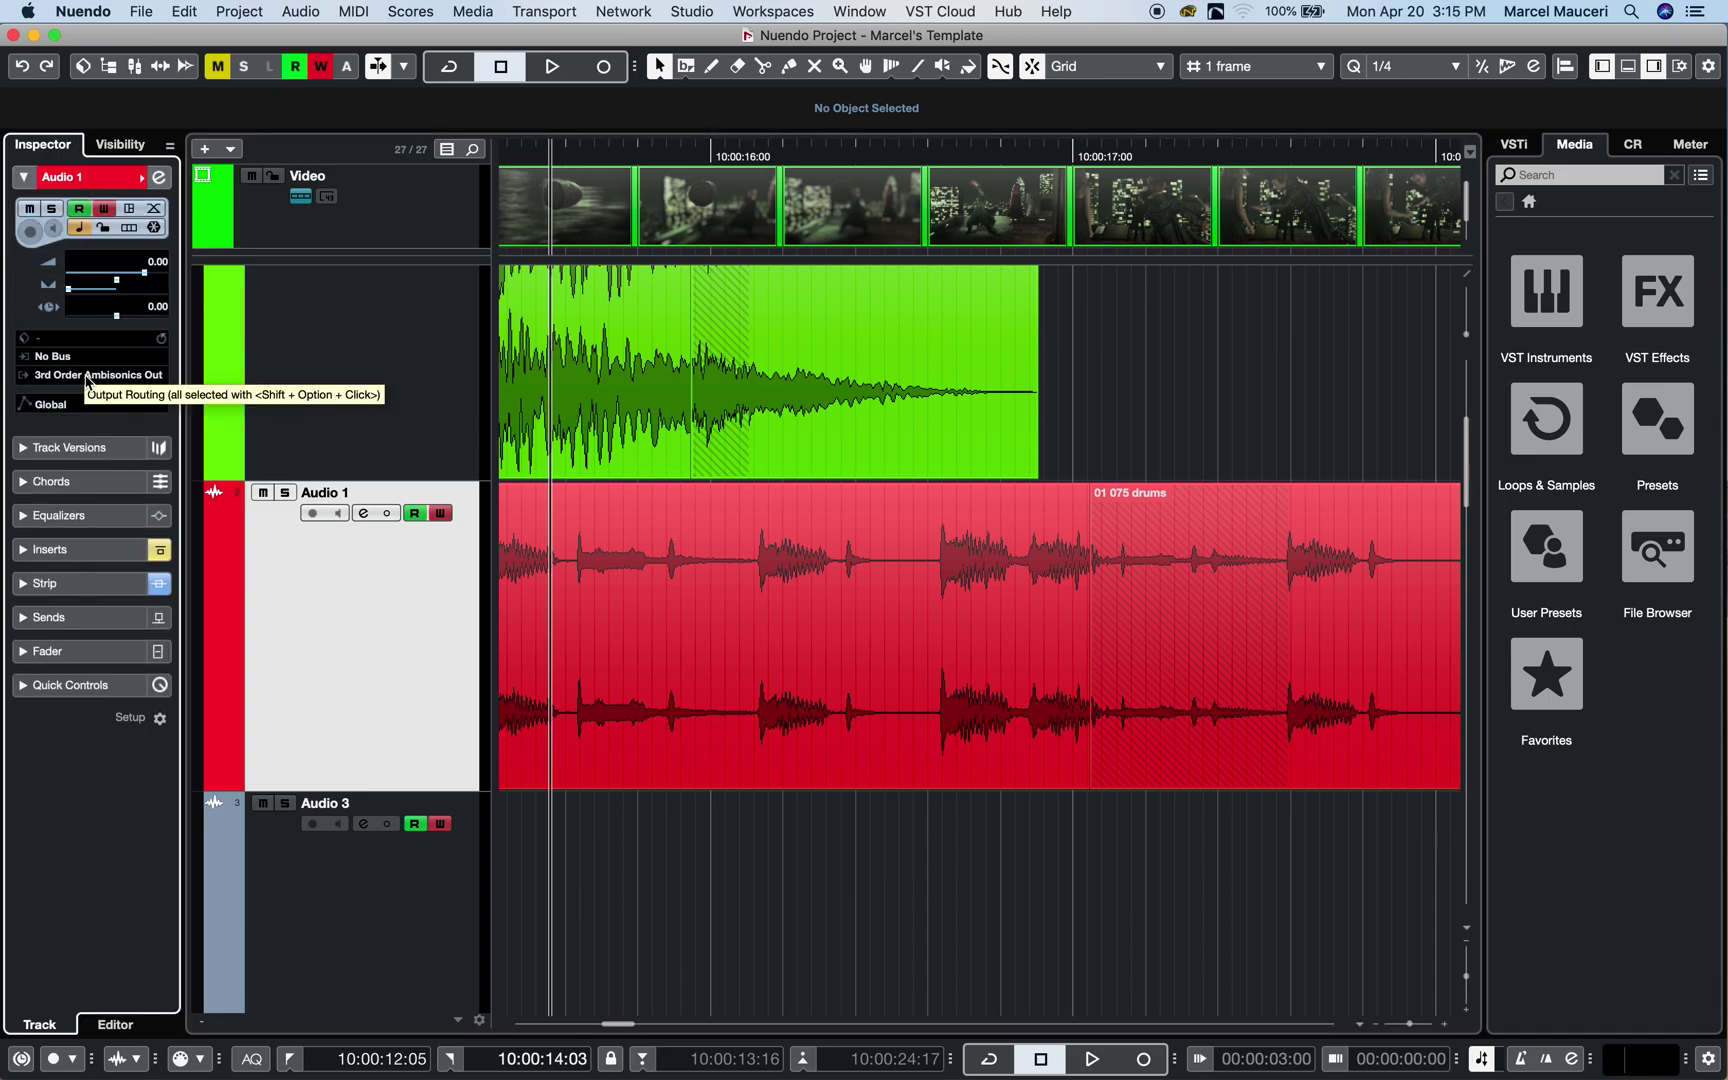
{"action": "left_click", "coordinate": [51, 408]}
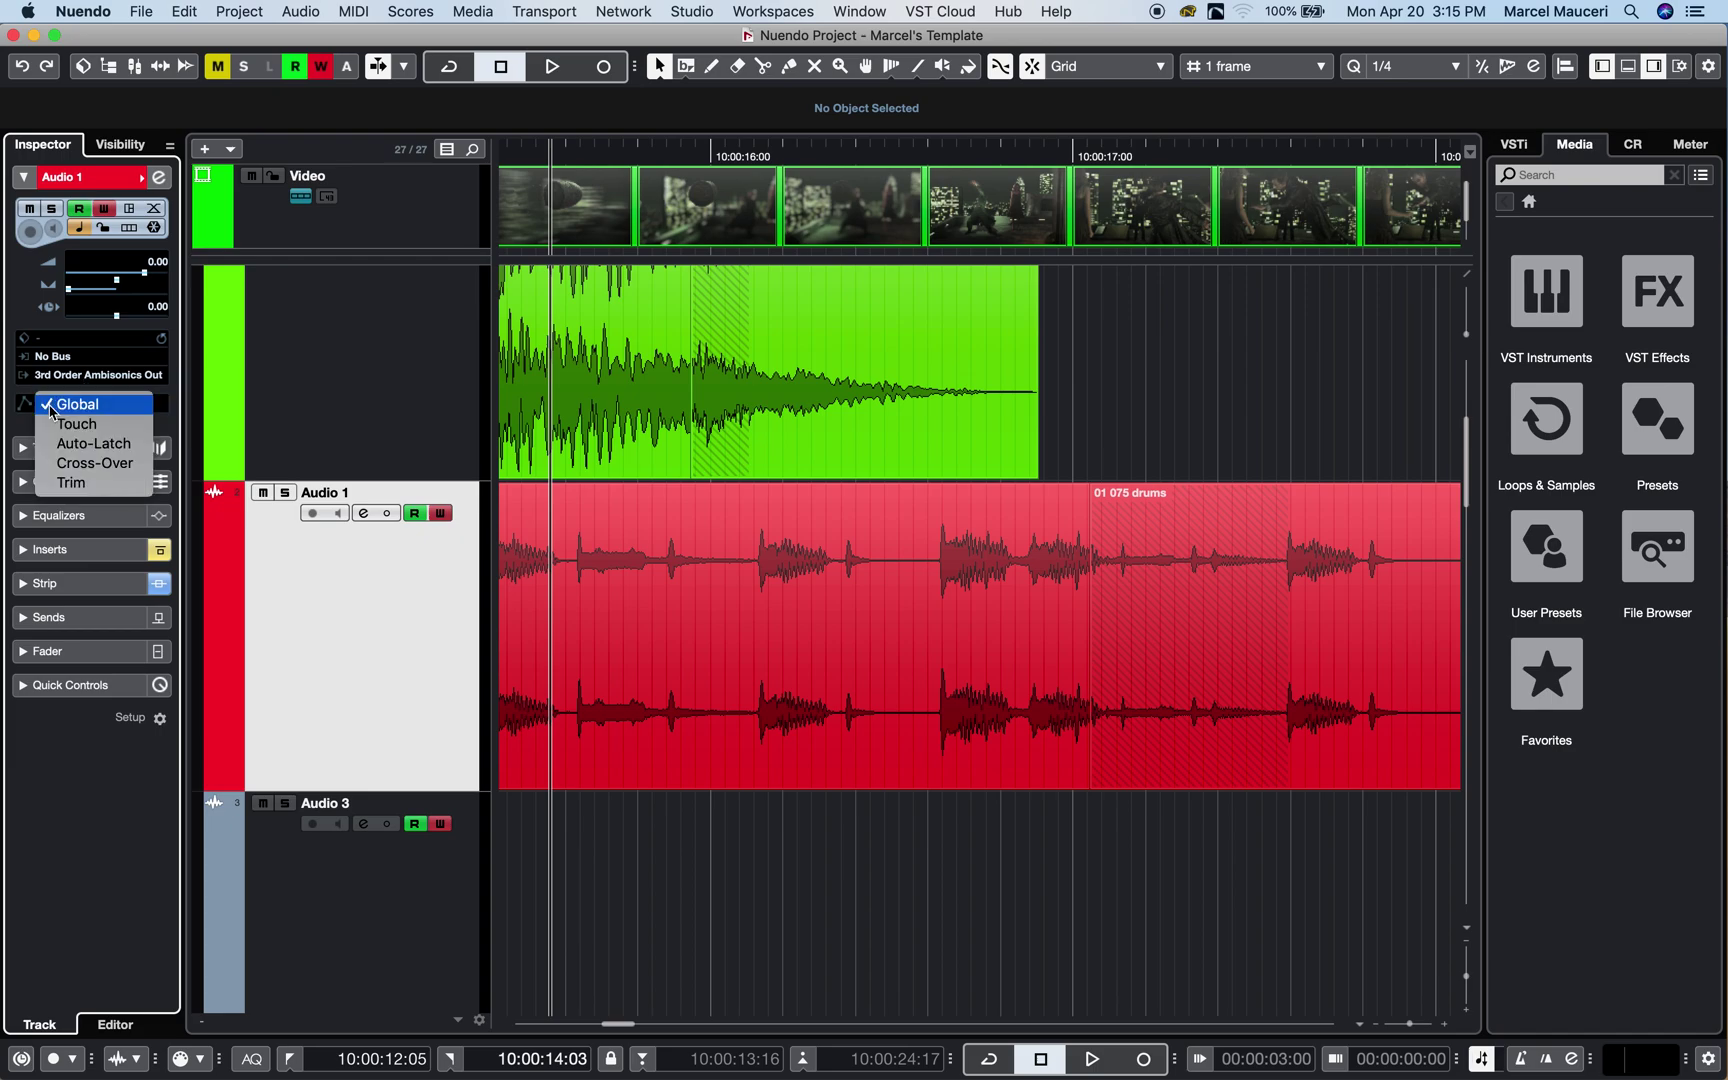
{"action": "left_click", "coordinate": [52, 408]}
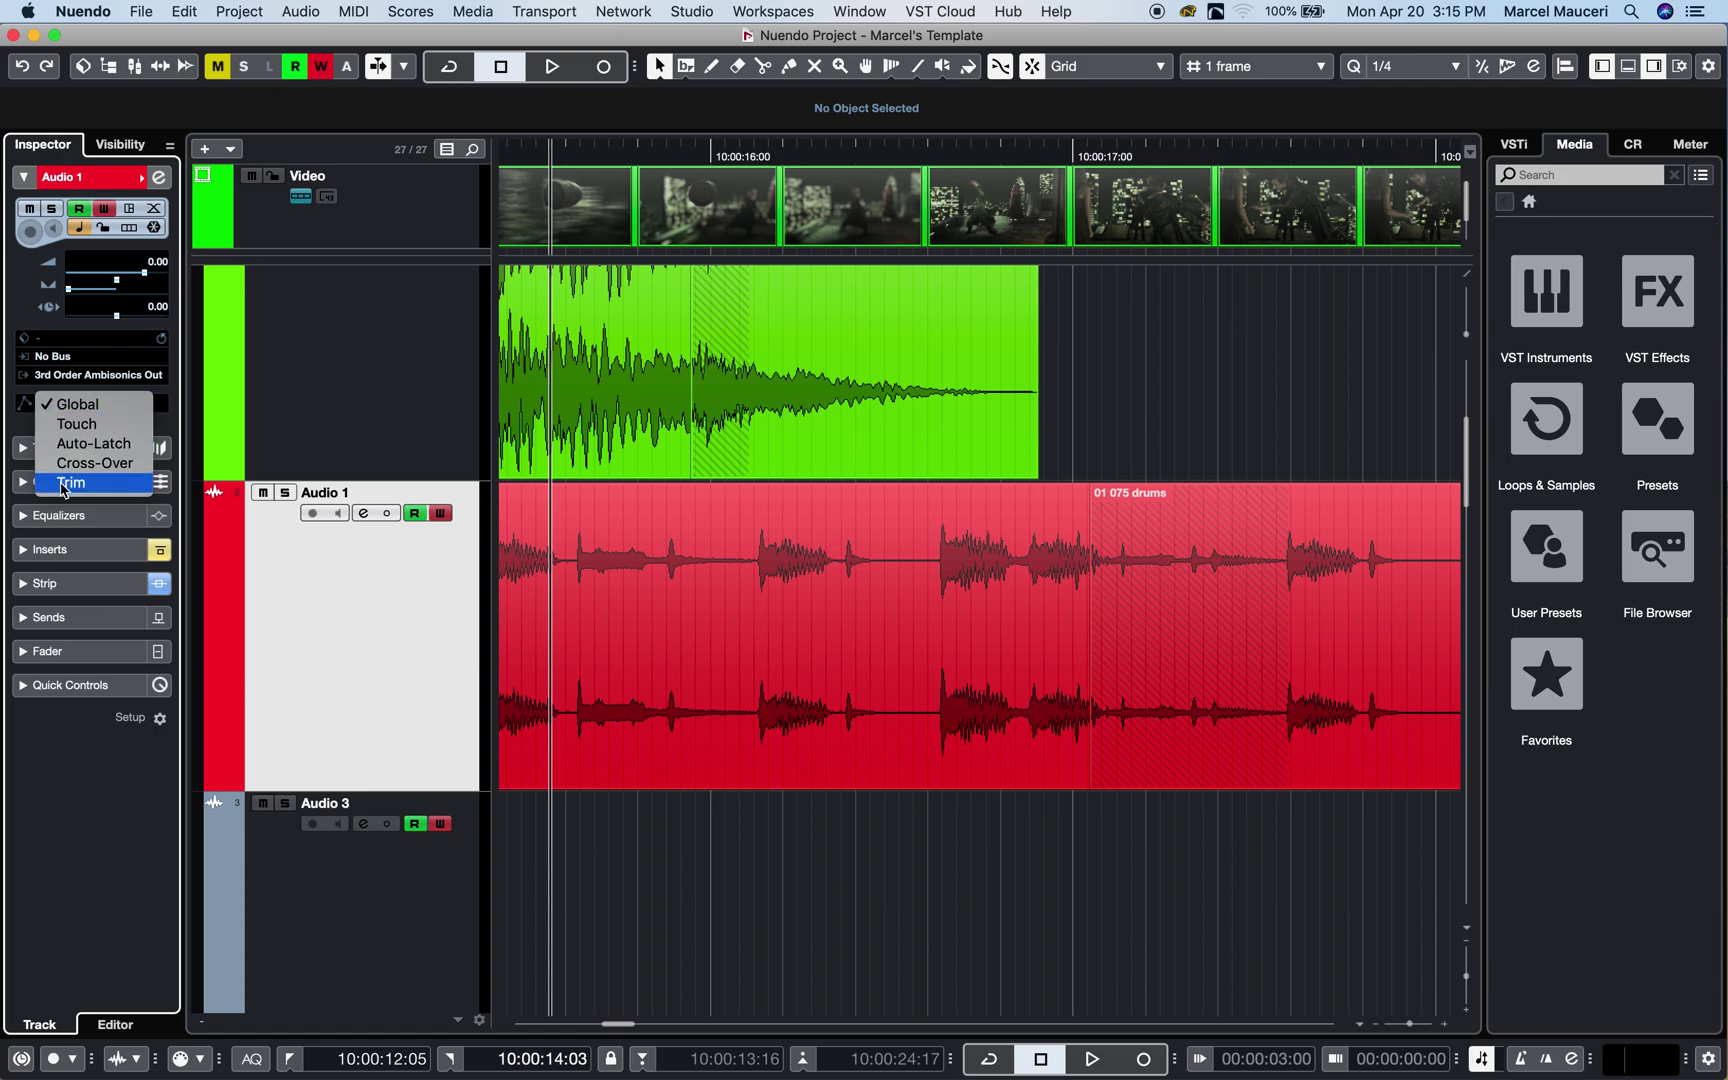
{"action": "left_click", "coordinate": [23, 407]}
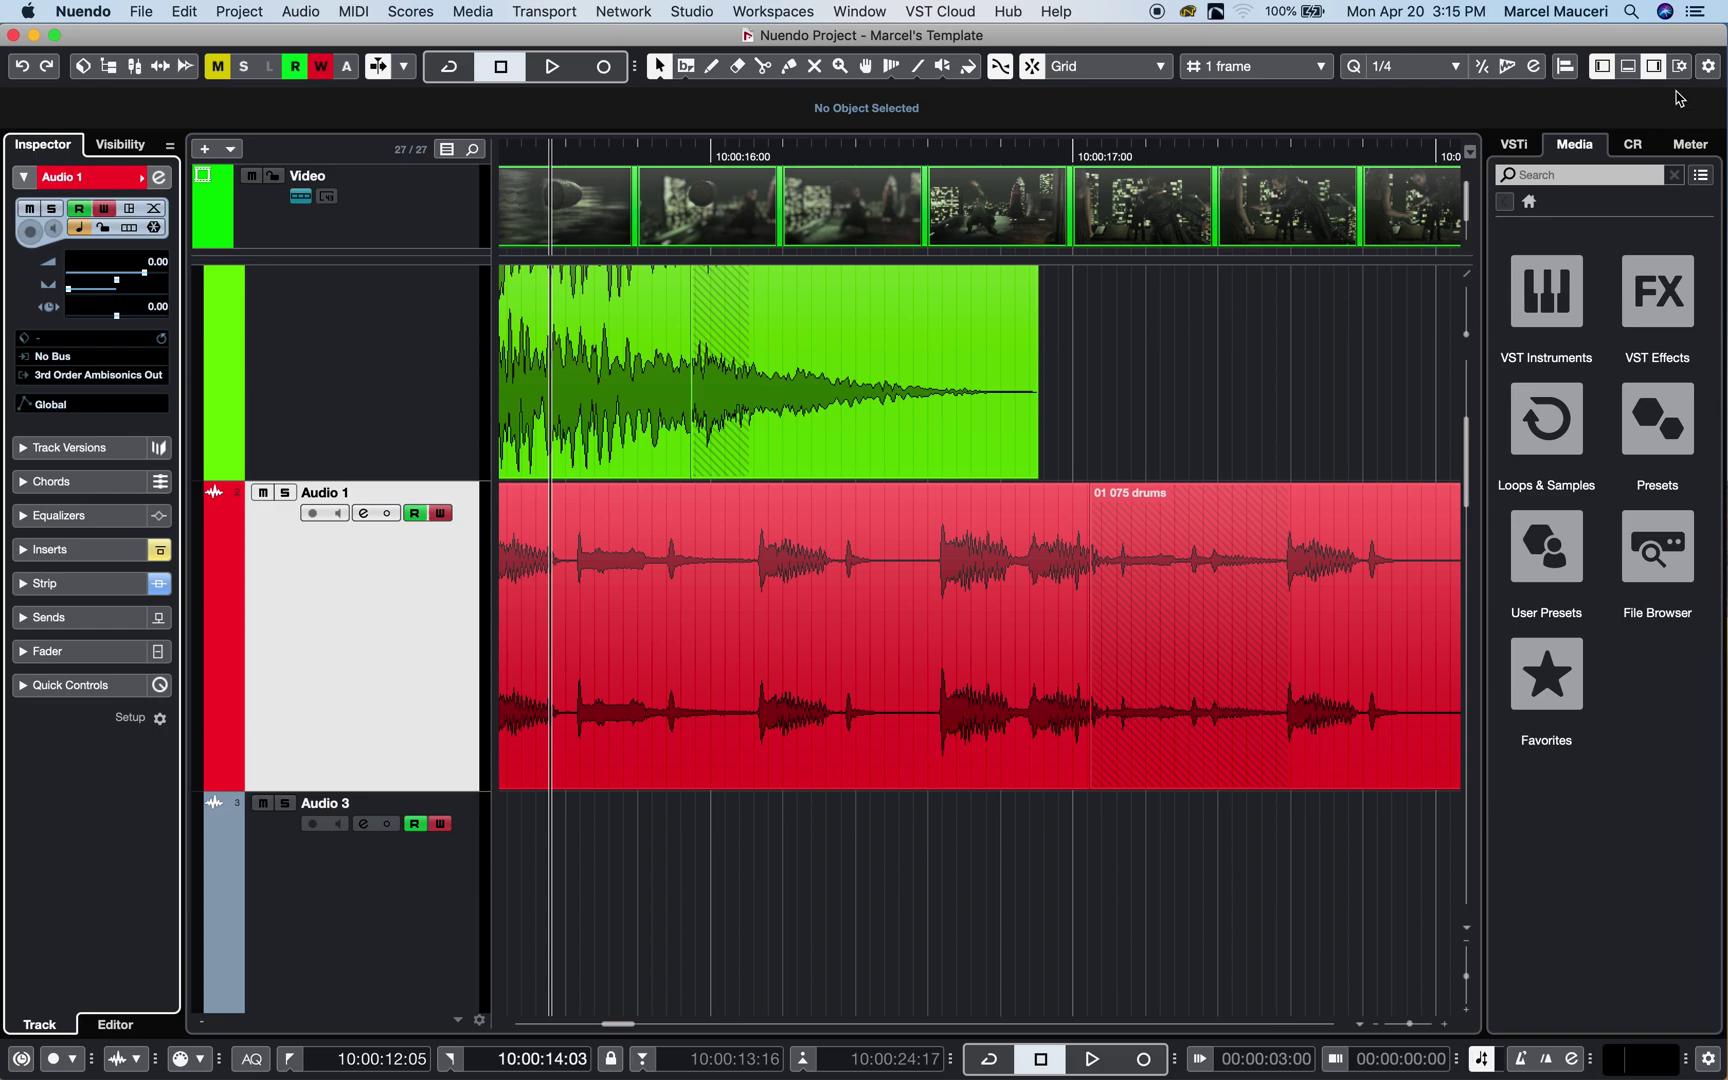
Enable the Automation Mode control in the toolbar setup
{"action": "left_click", "coordinate": [1709, 67]}
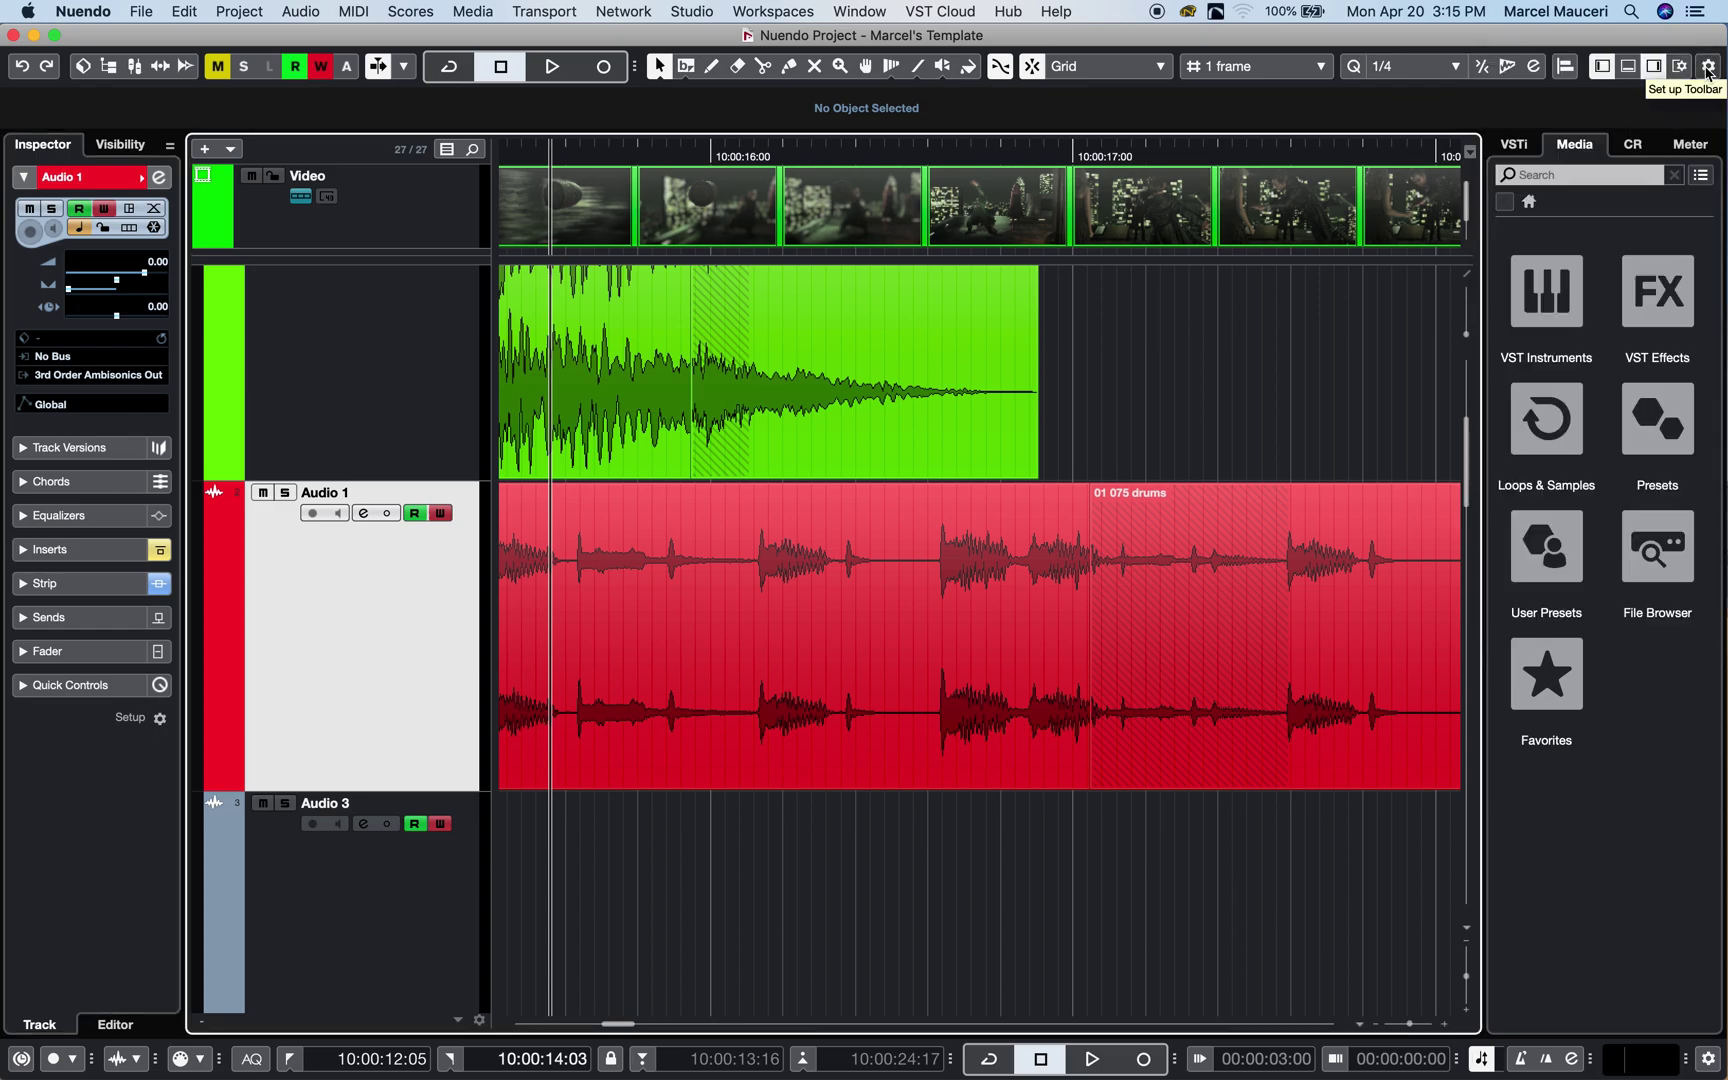
{"action": "left_click", "coordinate": [1708, 70]}
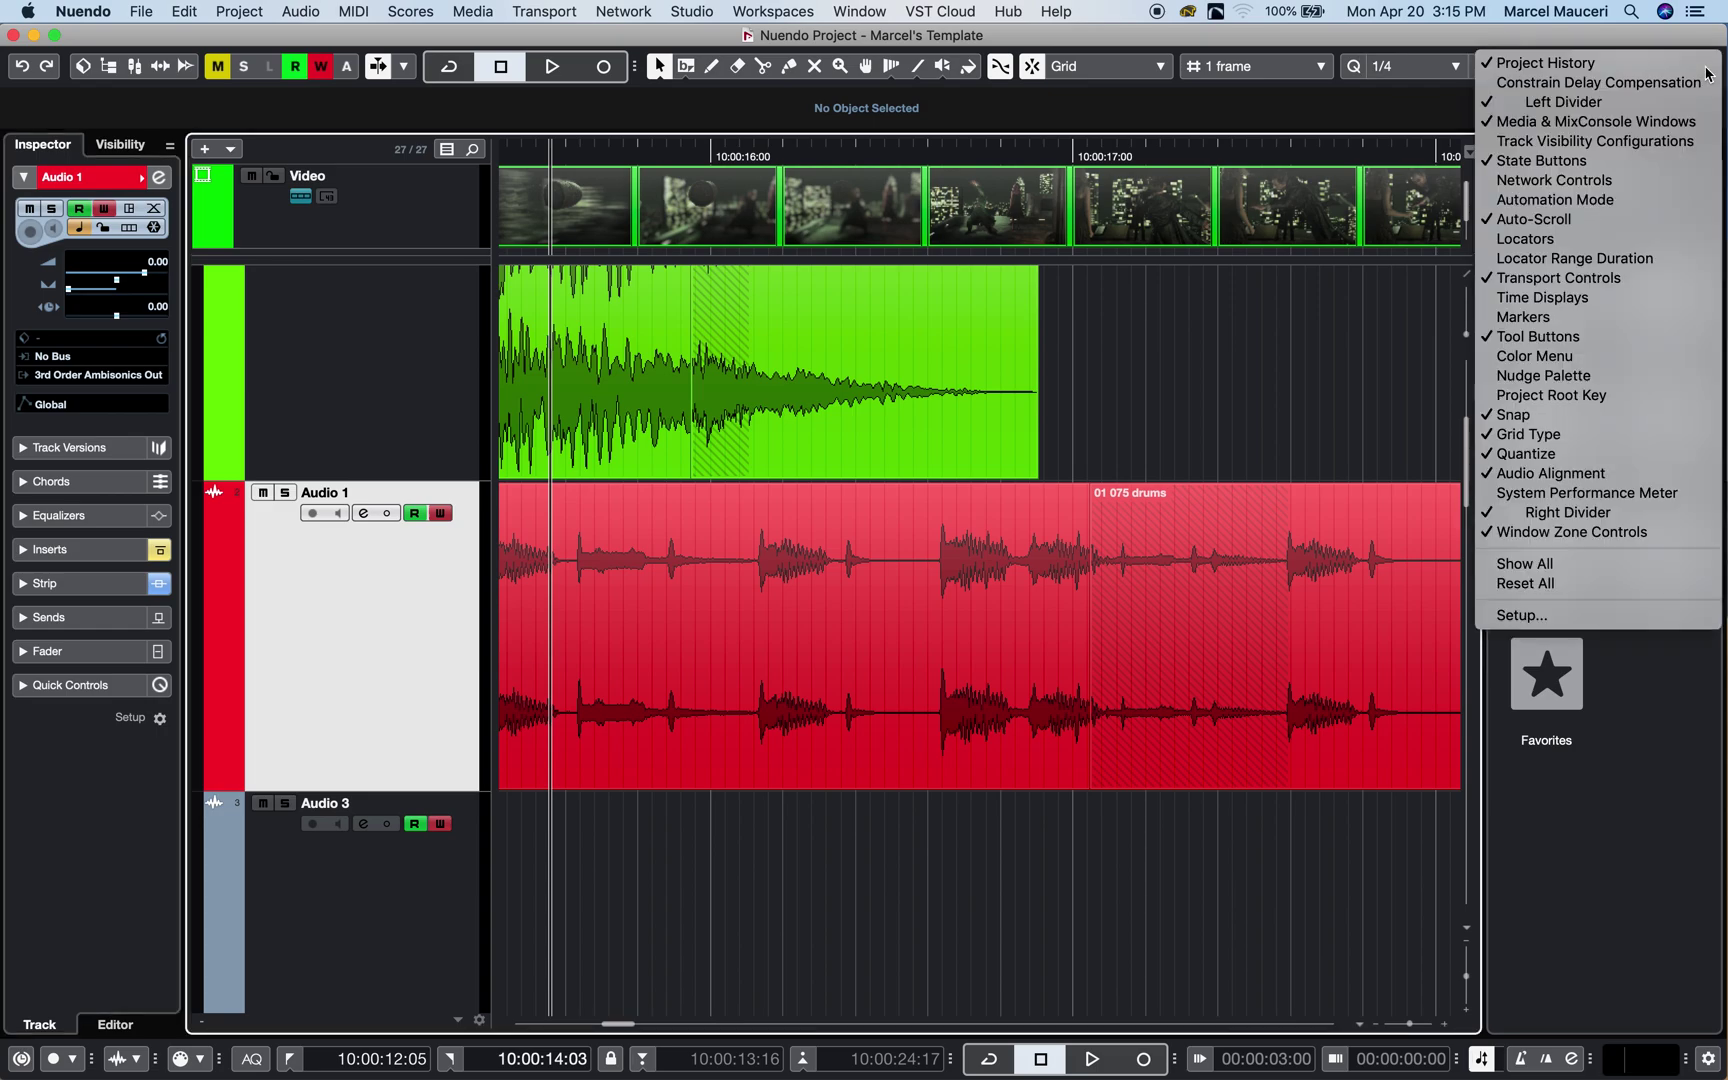
{"action": "left_click", "coordinate": [1659, 206]}
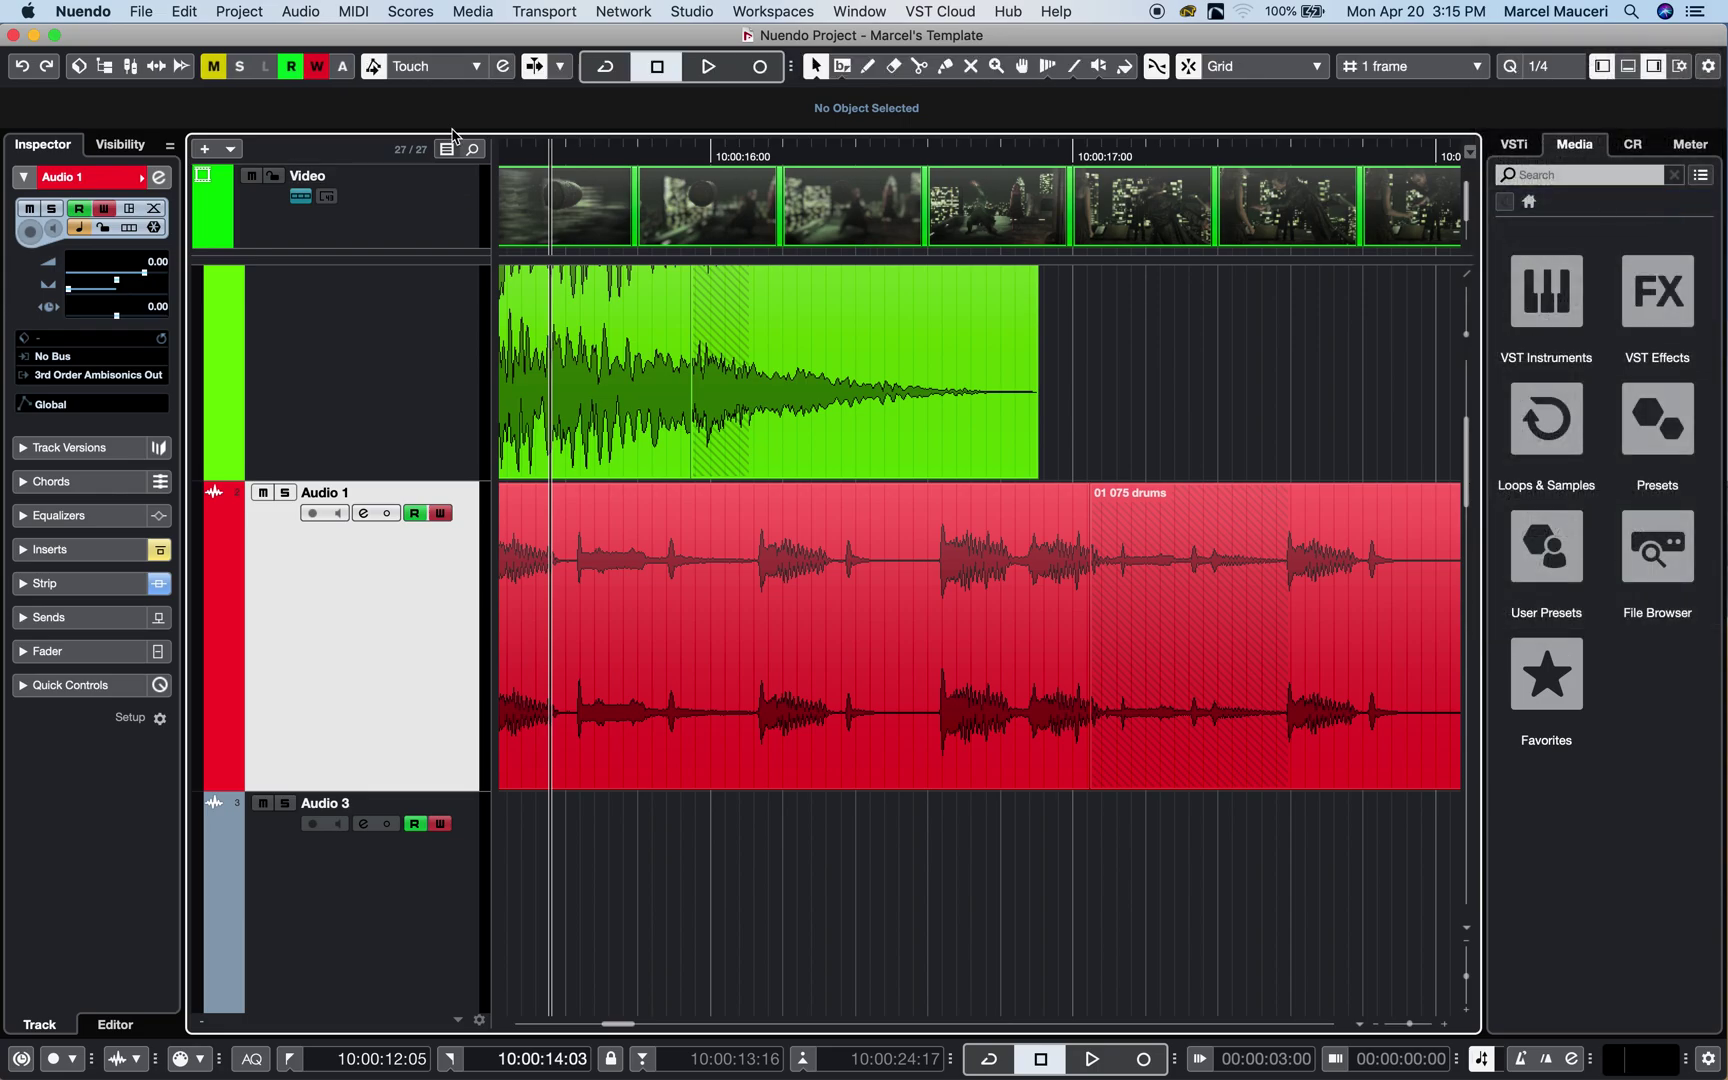
Try Auto-Latch and Cross-Over as project automation mode, then settle on Touch
{"action": "left_click", "coordinate": [472, 73]}
{"action": "left_click", "coordinate": [459, 87]}
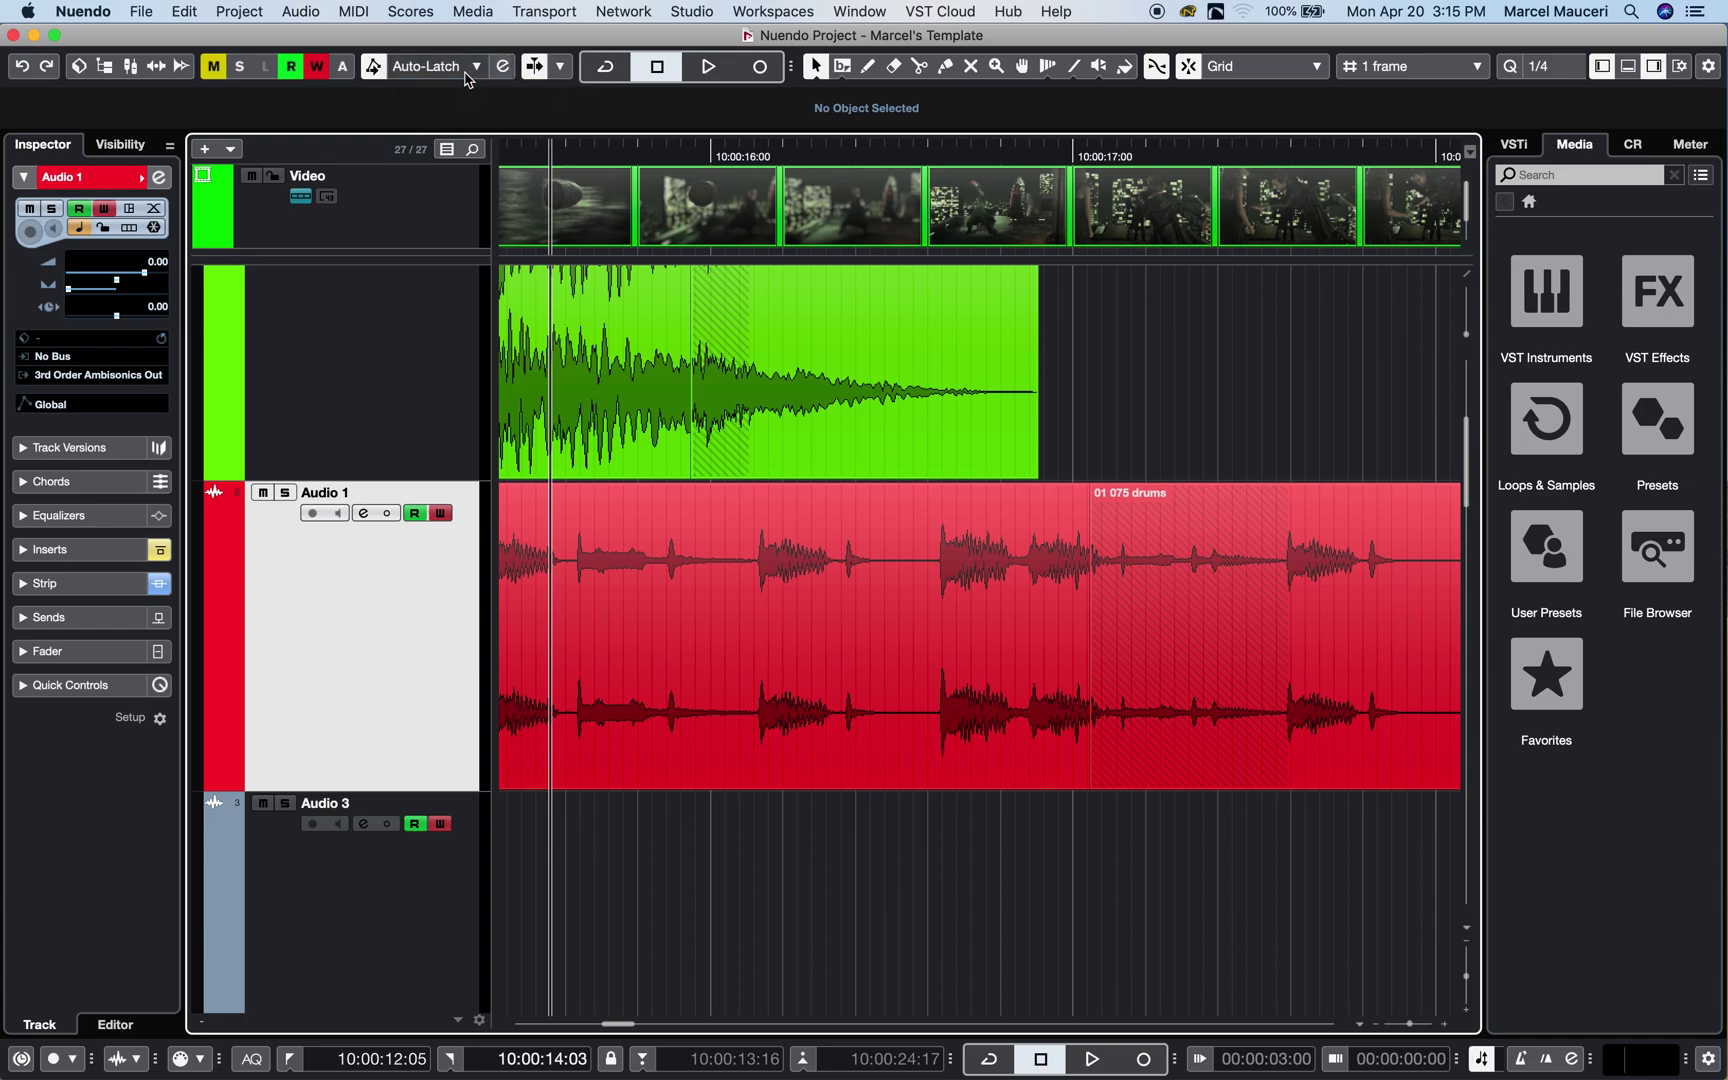
{"action": "left_click", "coordinate": [459, 88]}
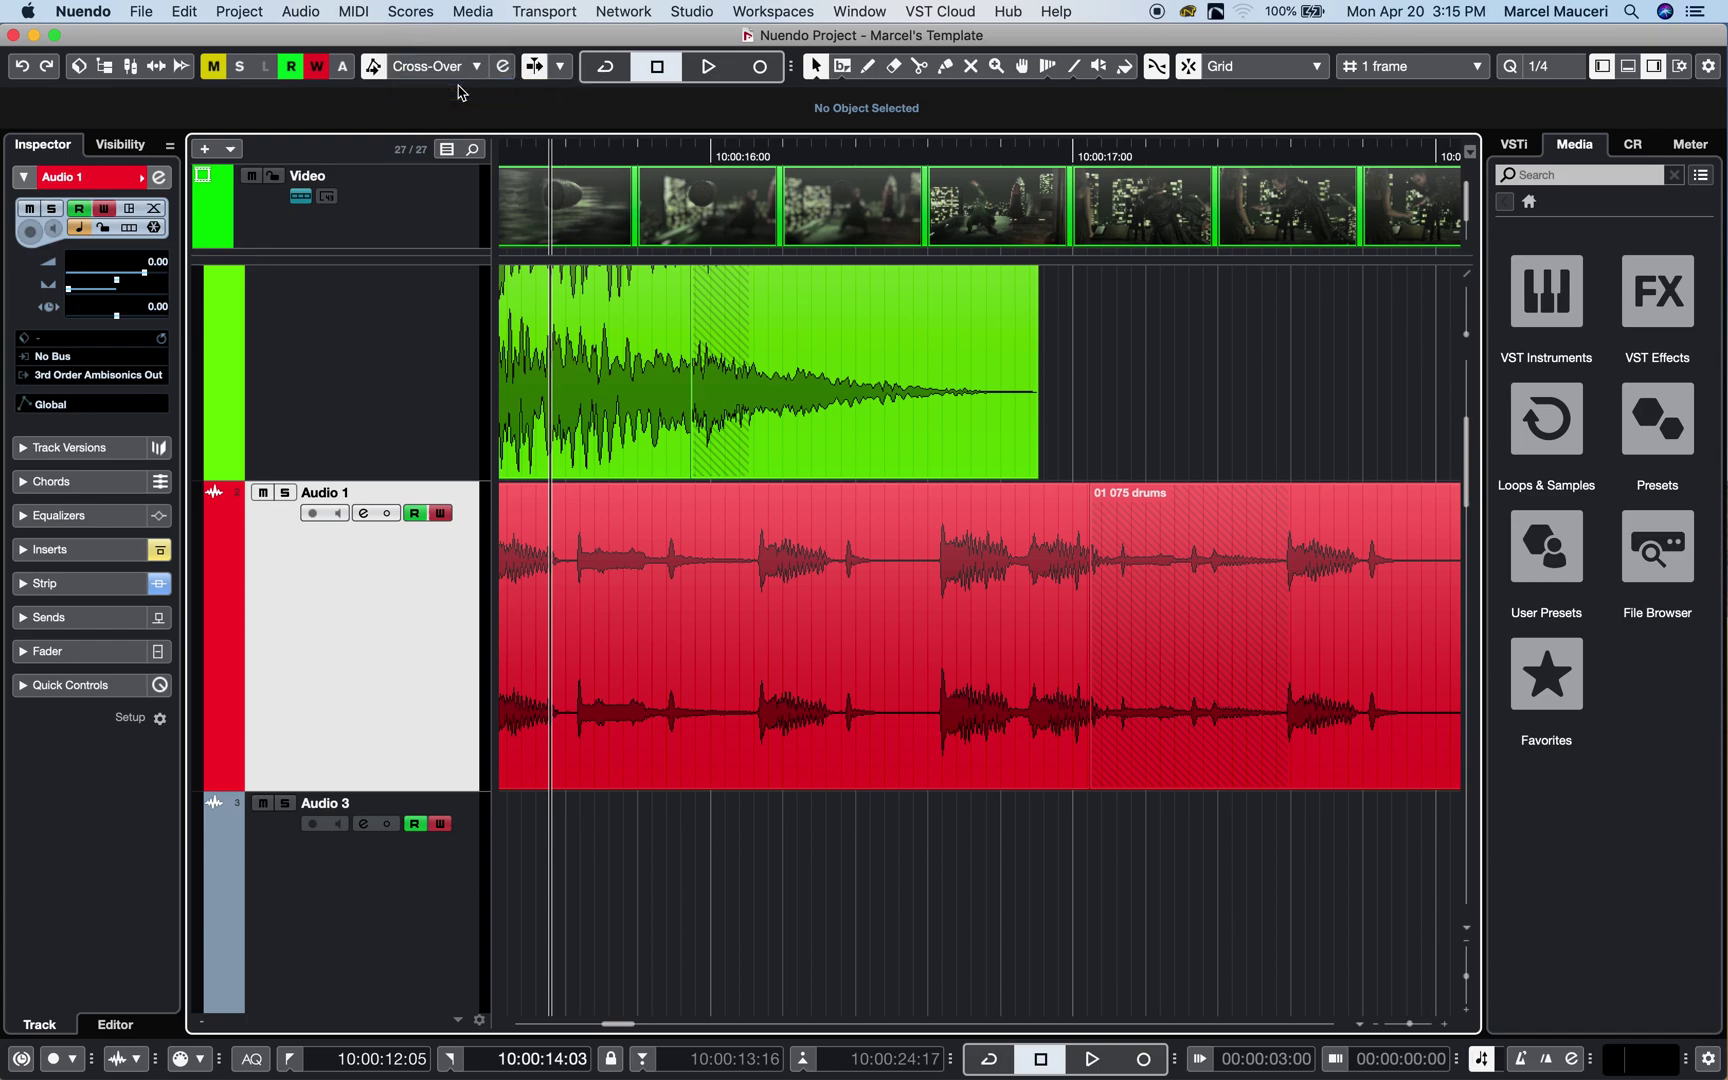
{"action": "left_click", "coordinate": [461, 76]}
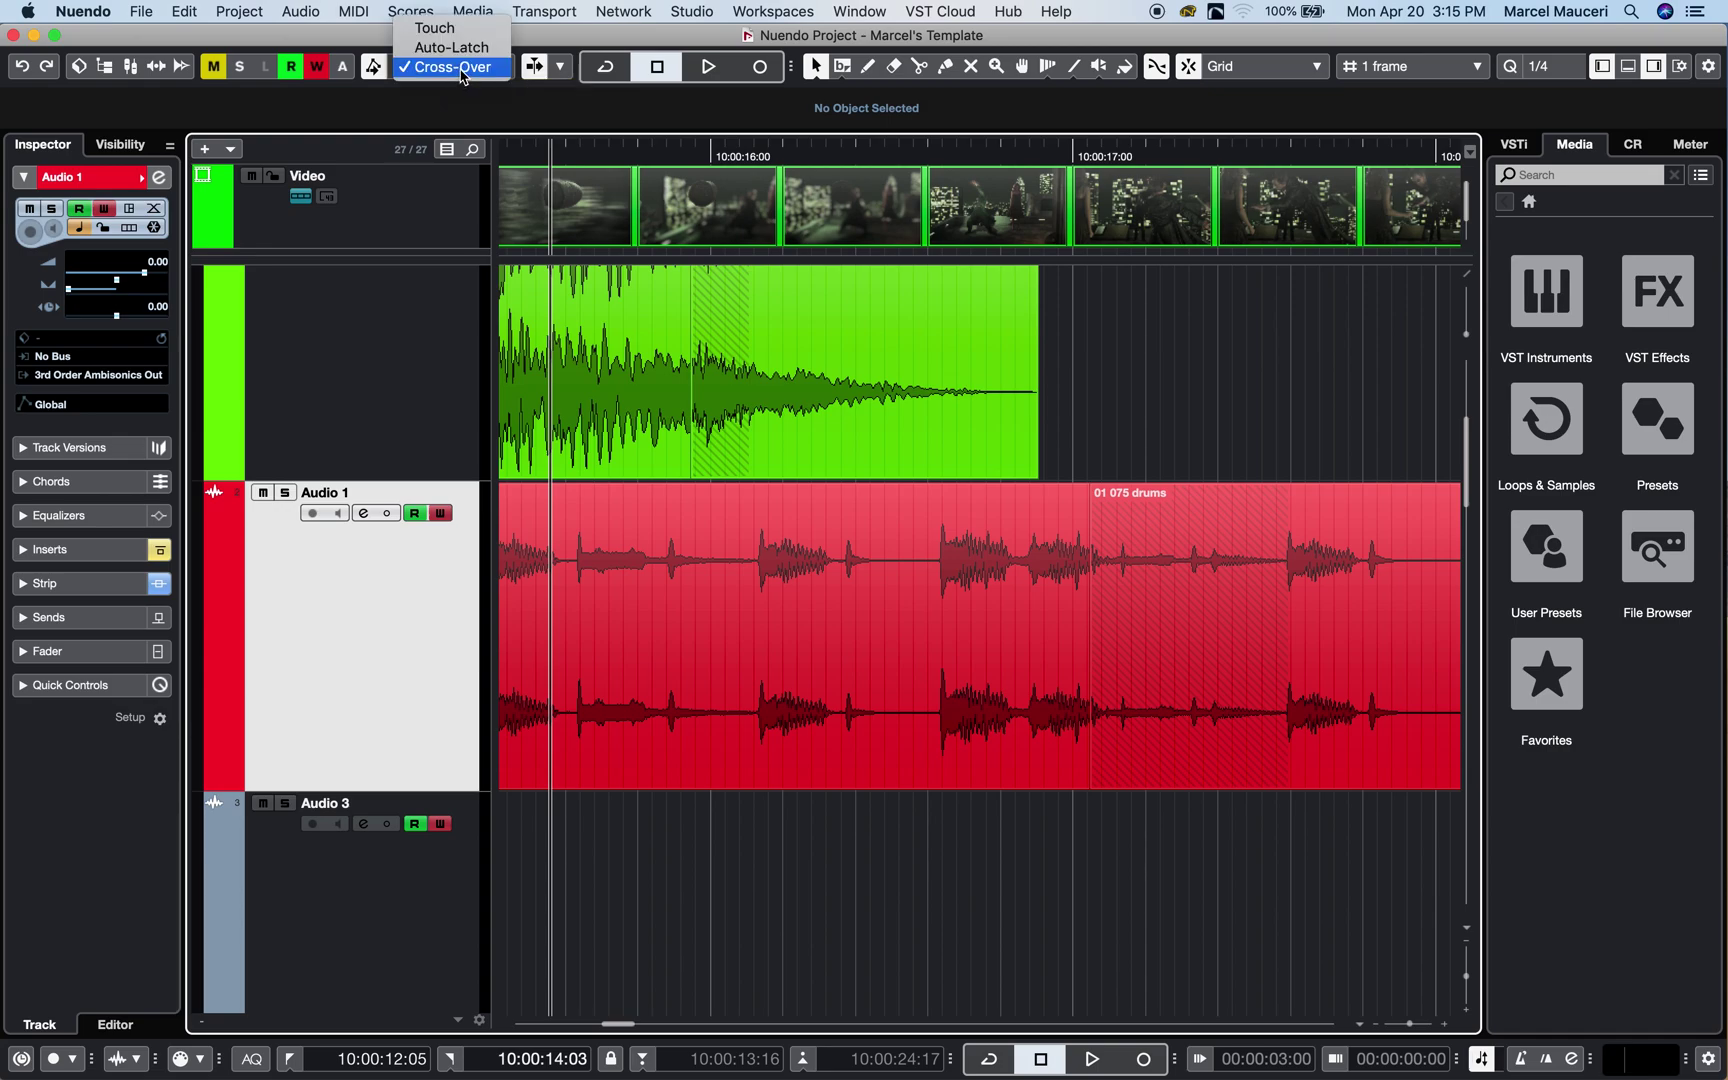
{"action": "left_click", "coordinate": [457, 37]}
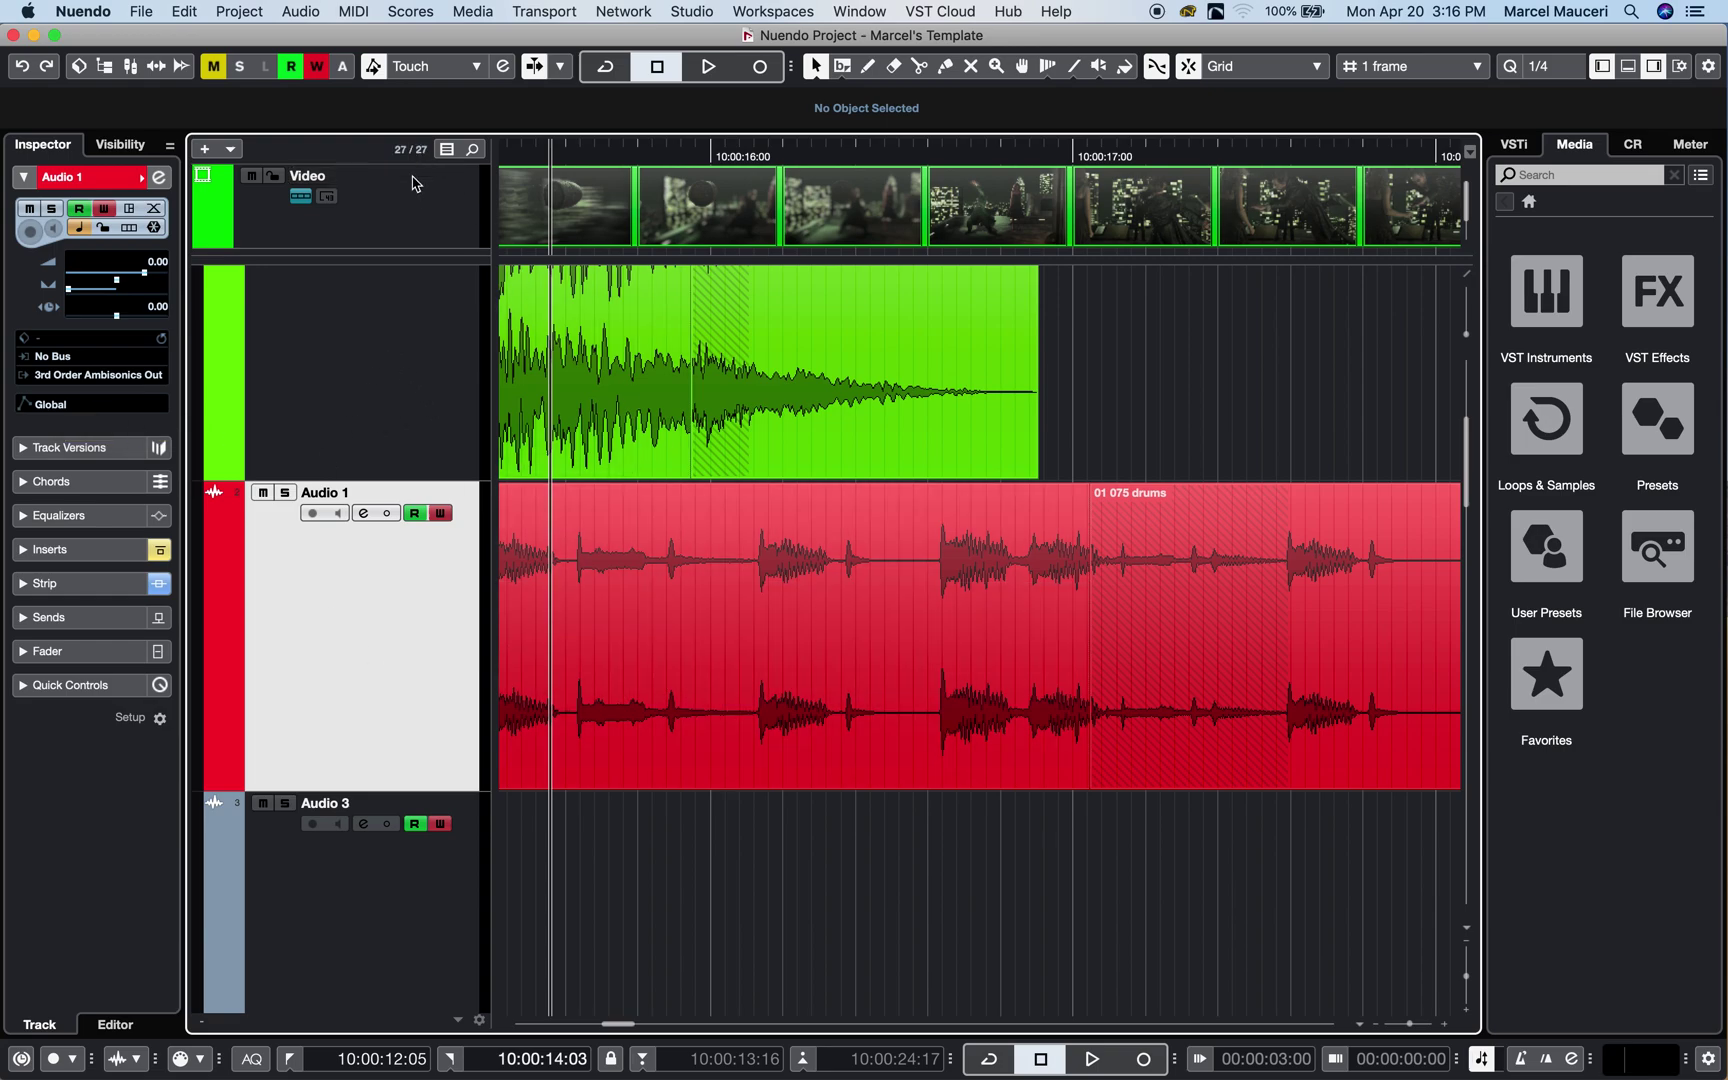
Set Audio 1's automation mode to Auto-Latch and reveal its automation lanes
{"action": "left_click", "coordinate": [119, 404]}
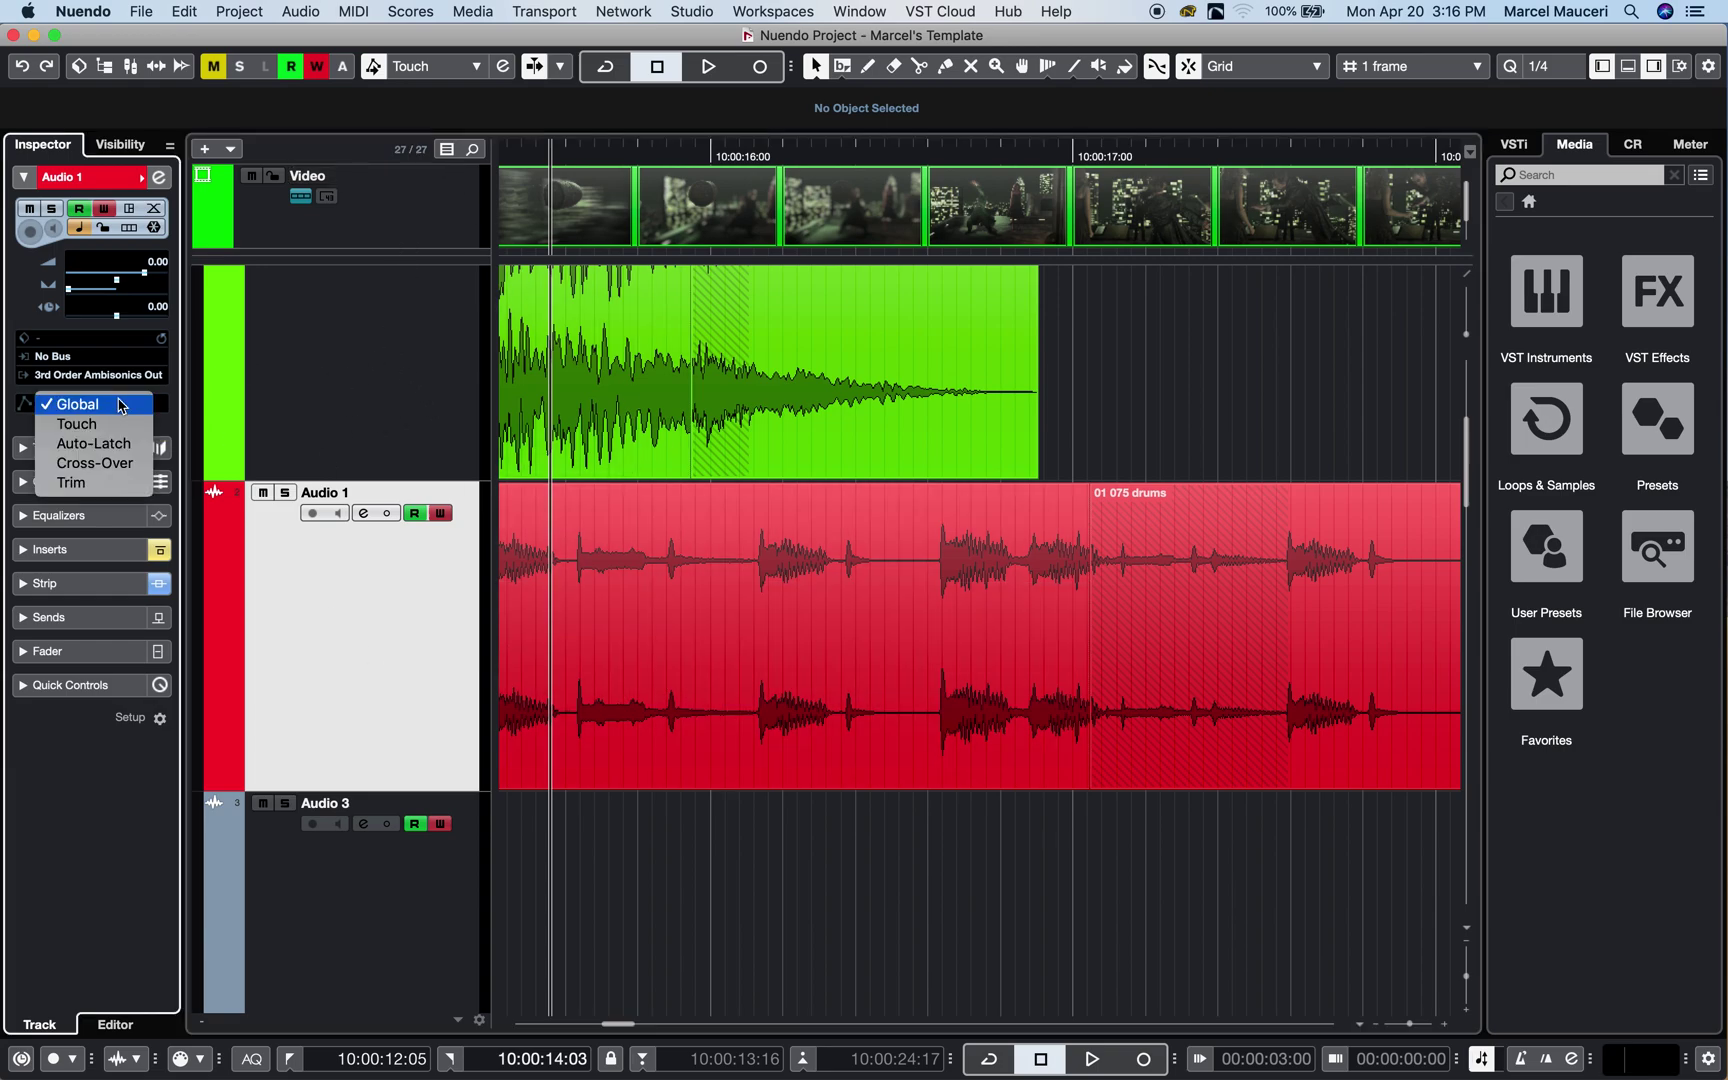
{"action": "left_click", "coordinate": [97, 446]}
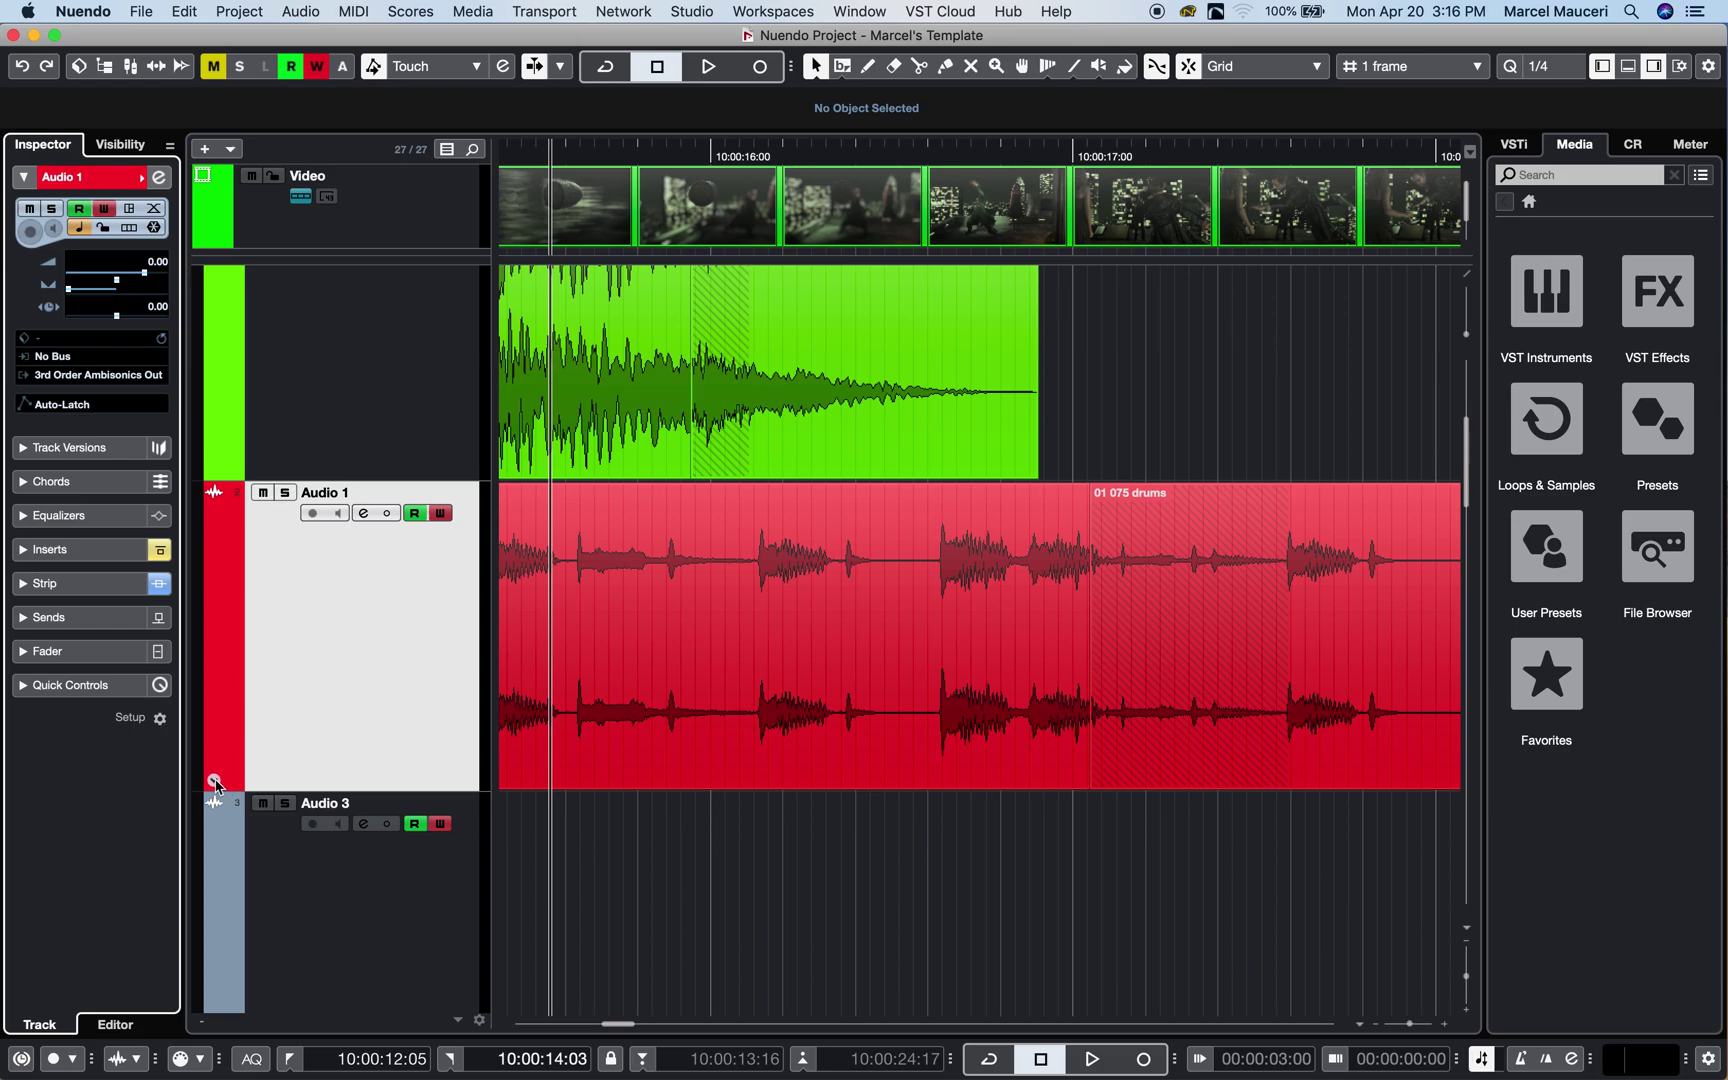
{"action": "left_click", "coordinate": [214, 782]}
{"action": "scroll", "coordinate": [364, 791], "scroll_direction": "down", "scroll_amount": 5}
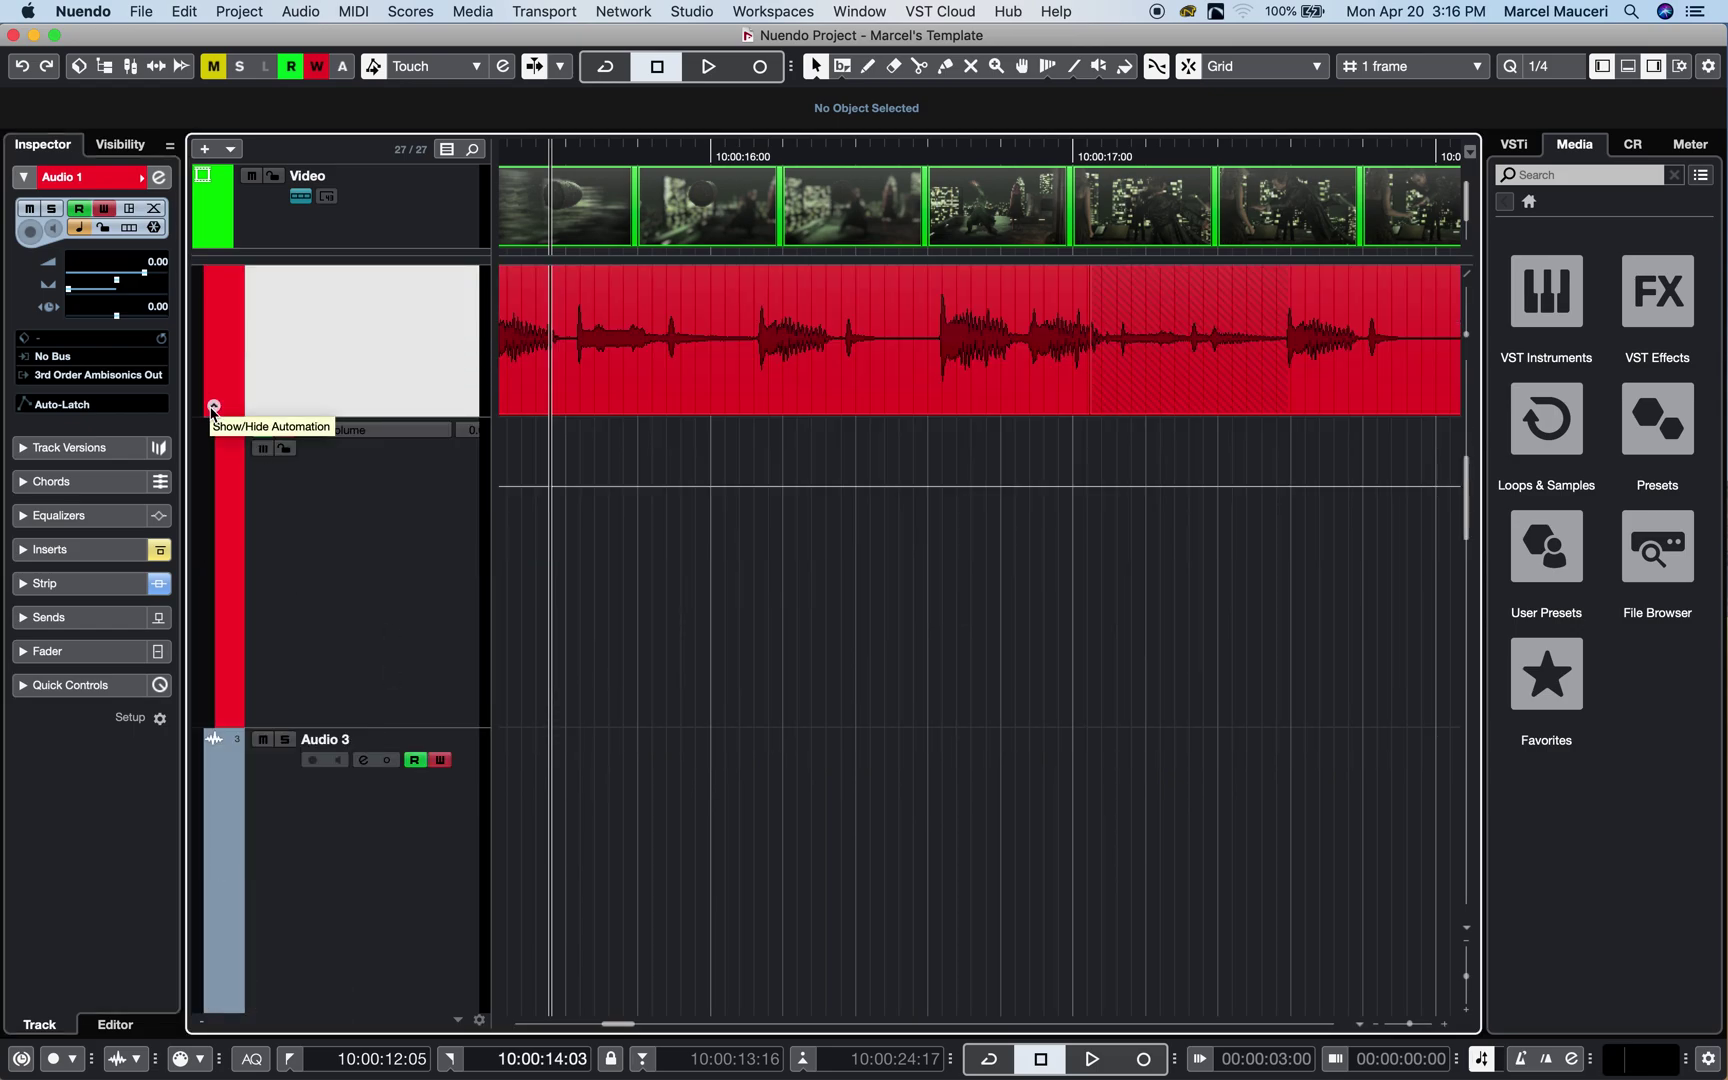
Add Input Filter LC-Freq, Volume and Mute automation lanes, then hide them
{"action": "left_click", "coordinate": [382, 431]}
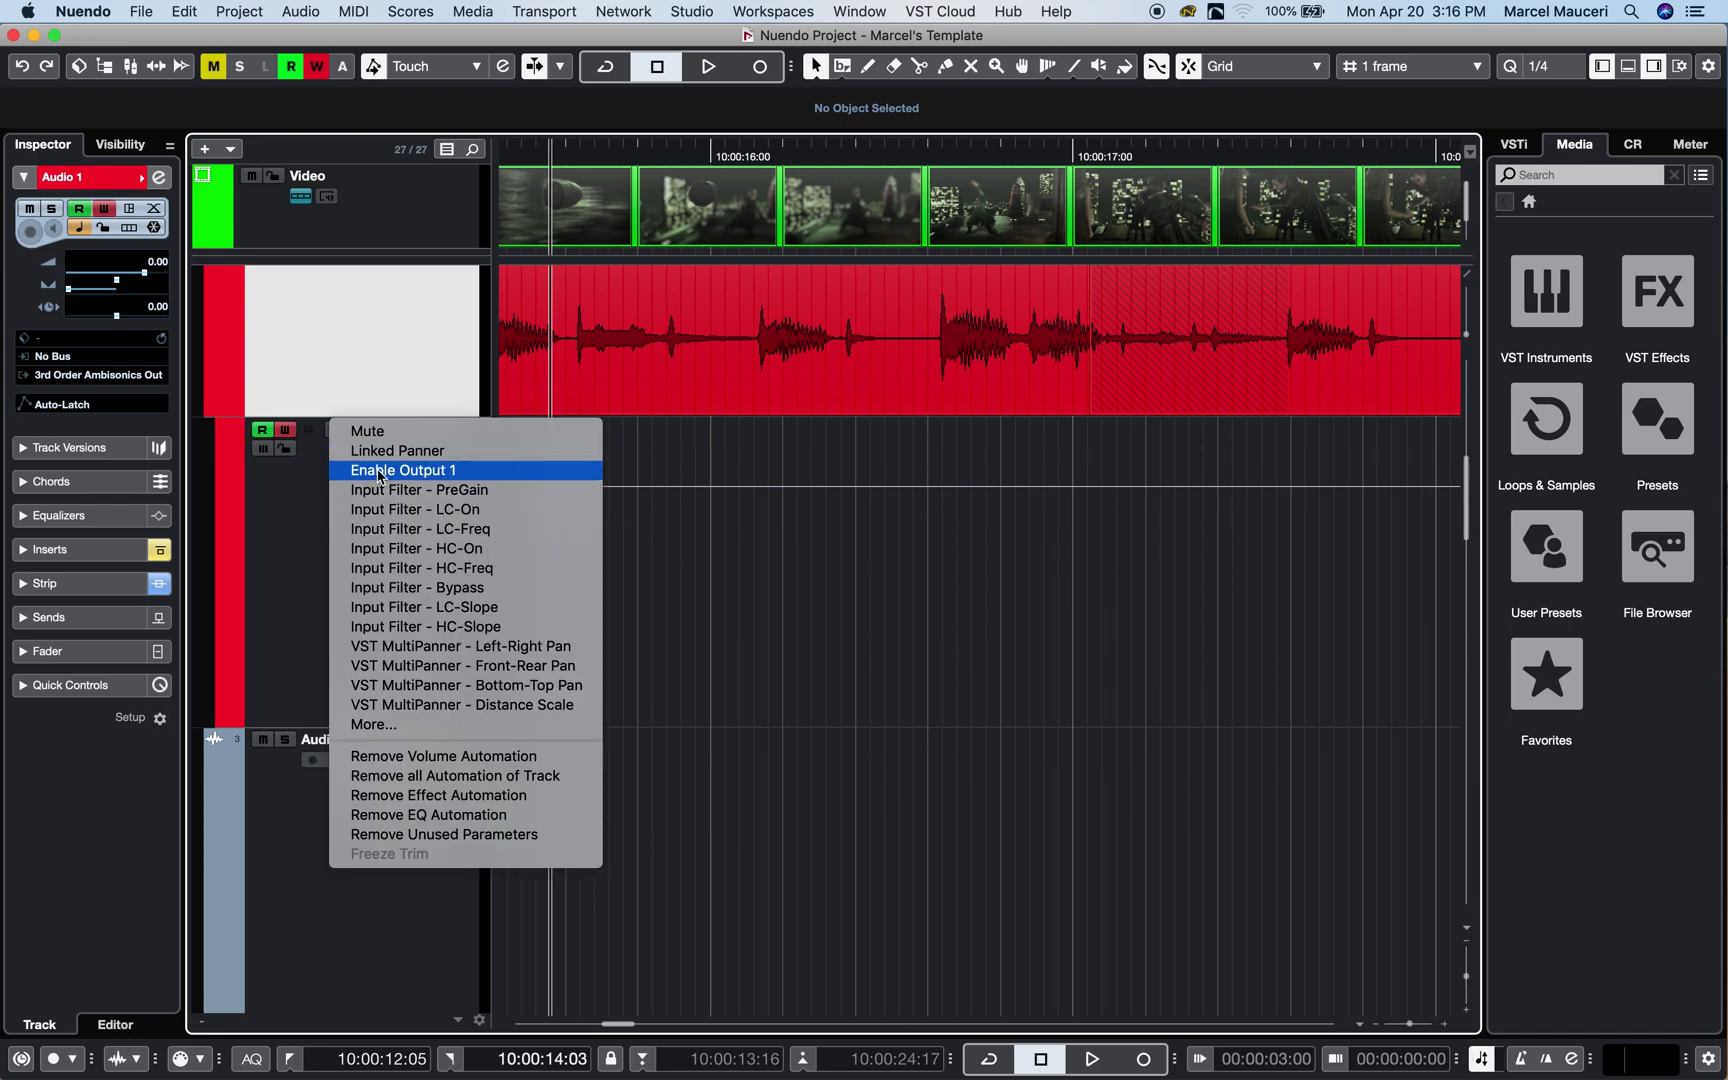
{"action": "left_click", "coordinate": [418, 528]}
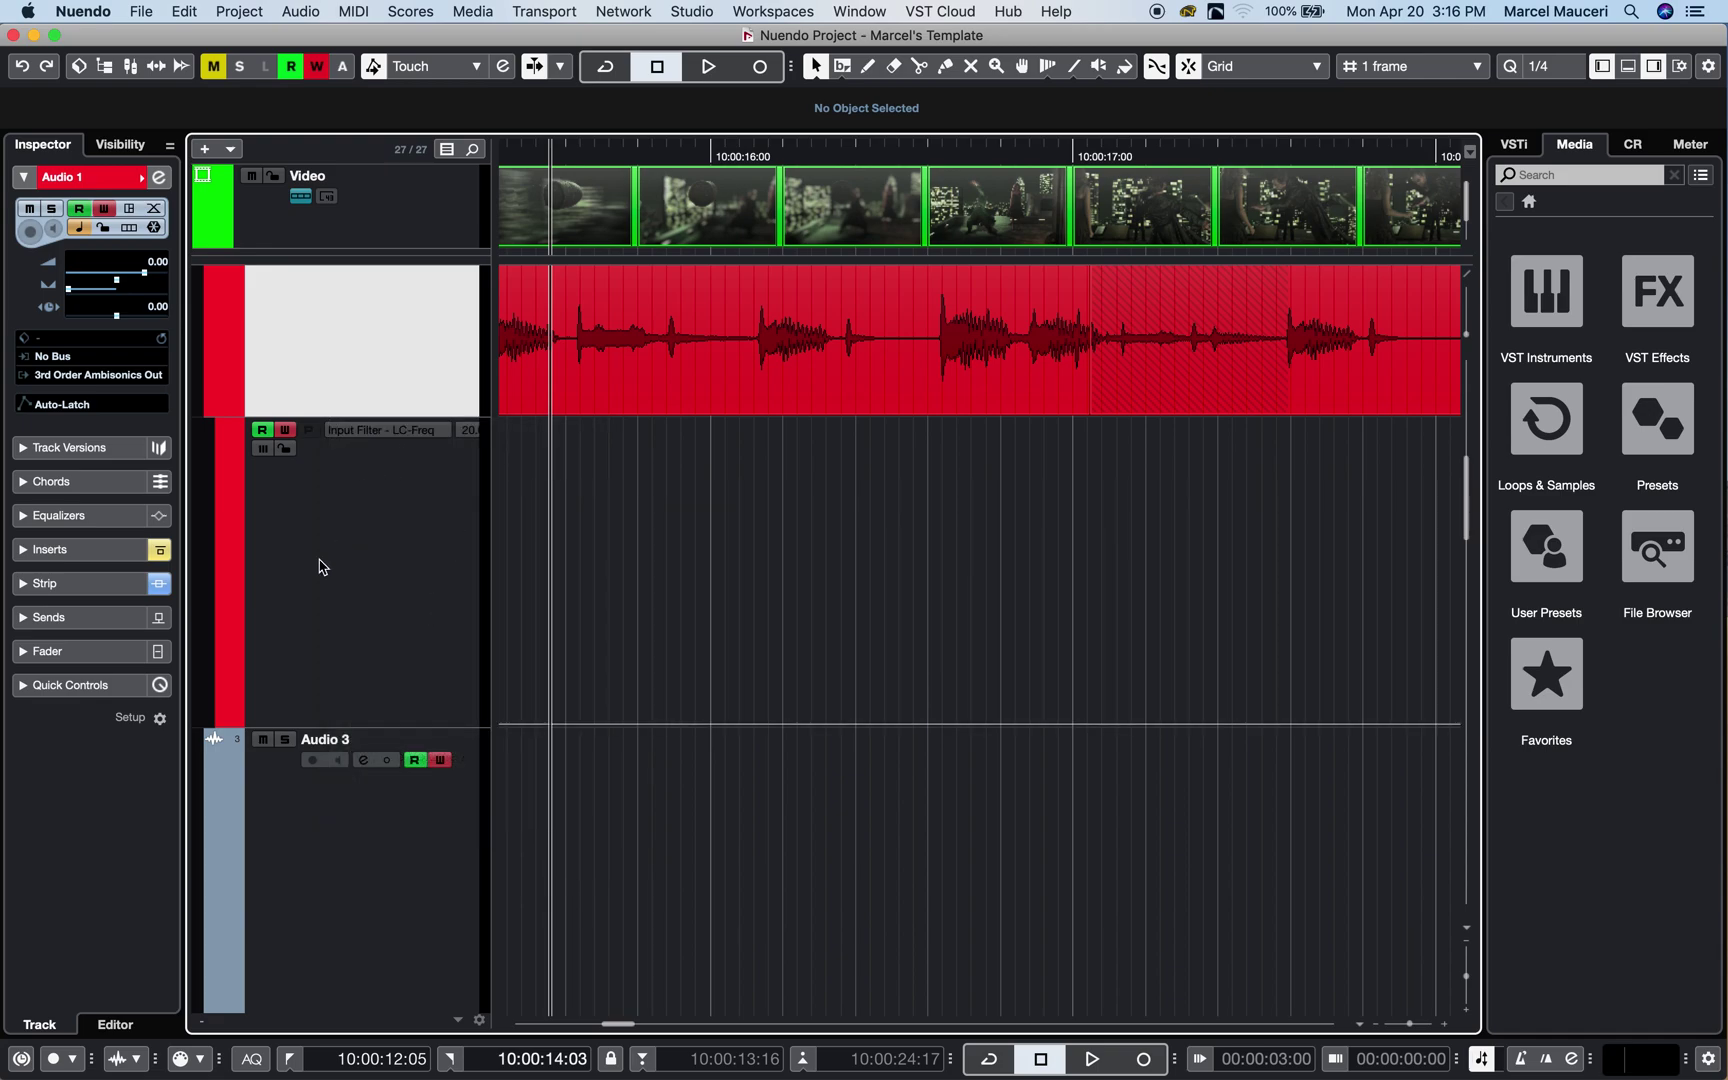
{"action": "left_click", "coordinate": [228, 727]}
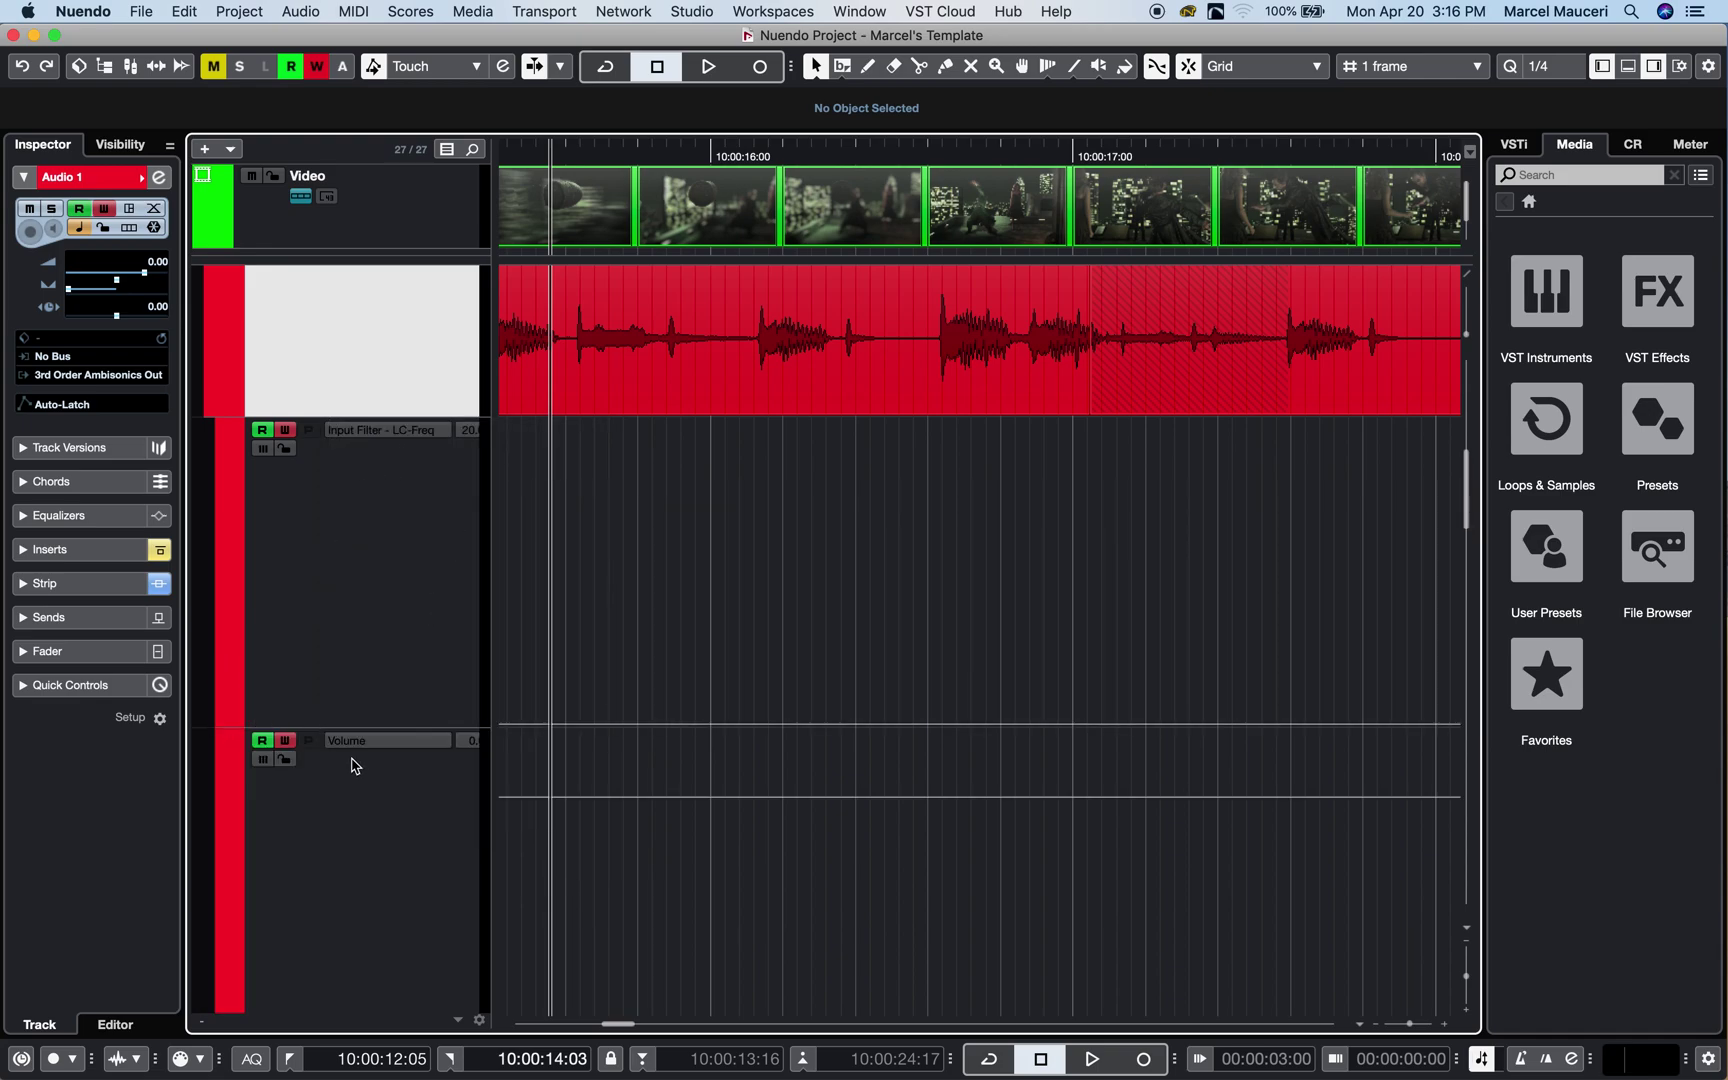
{"action": "scroll", "coordinate": [293, 834], "scroll_direction": "down", "scroll_amount": 3}
{"action": "scroll", "coordinate": [293, 834], "scroll_direction": "down", "scroll_amount": 3}
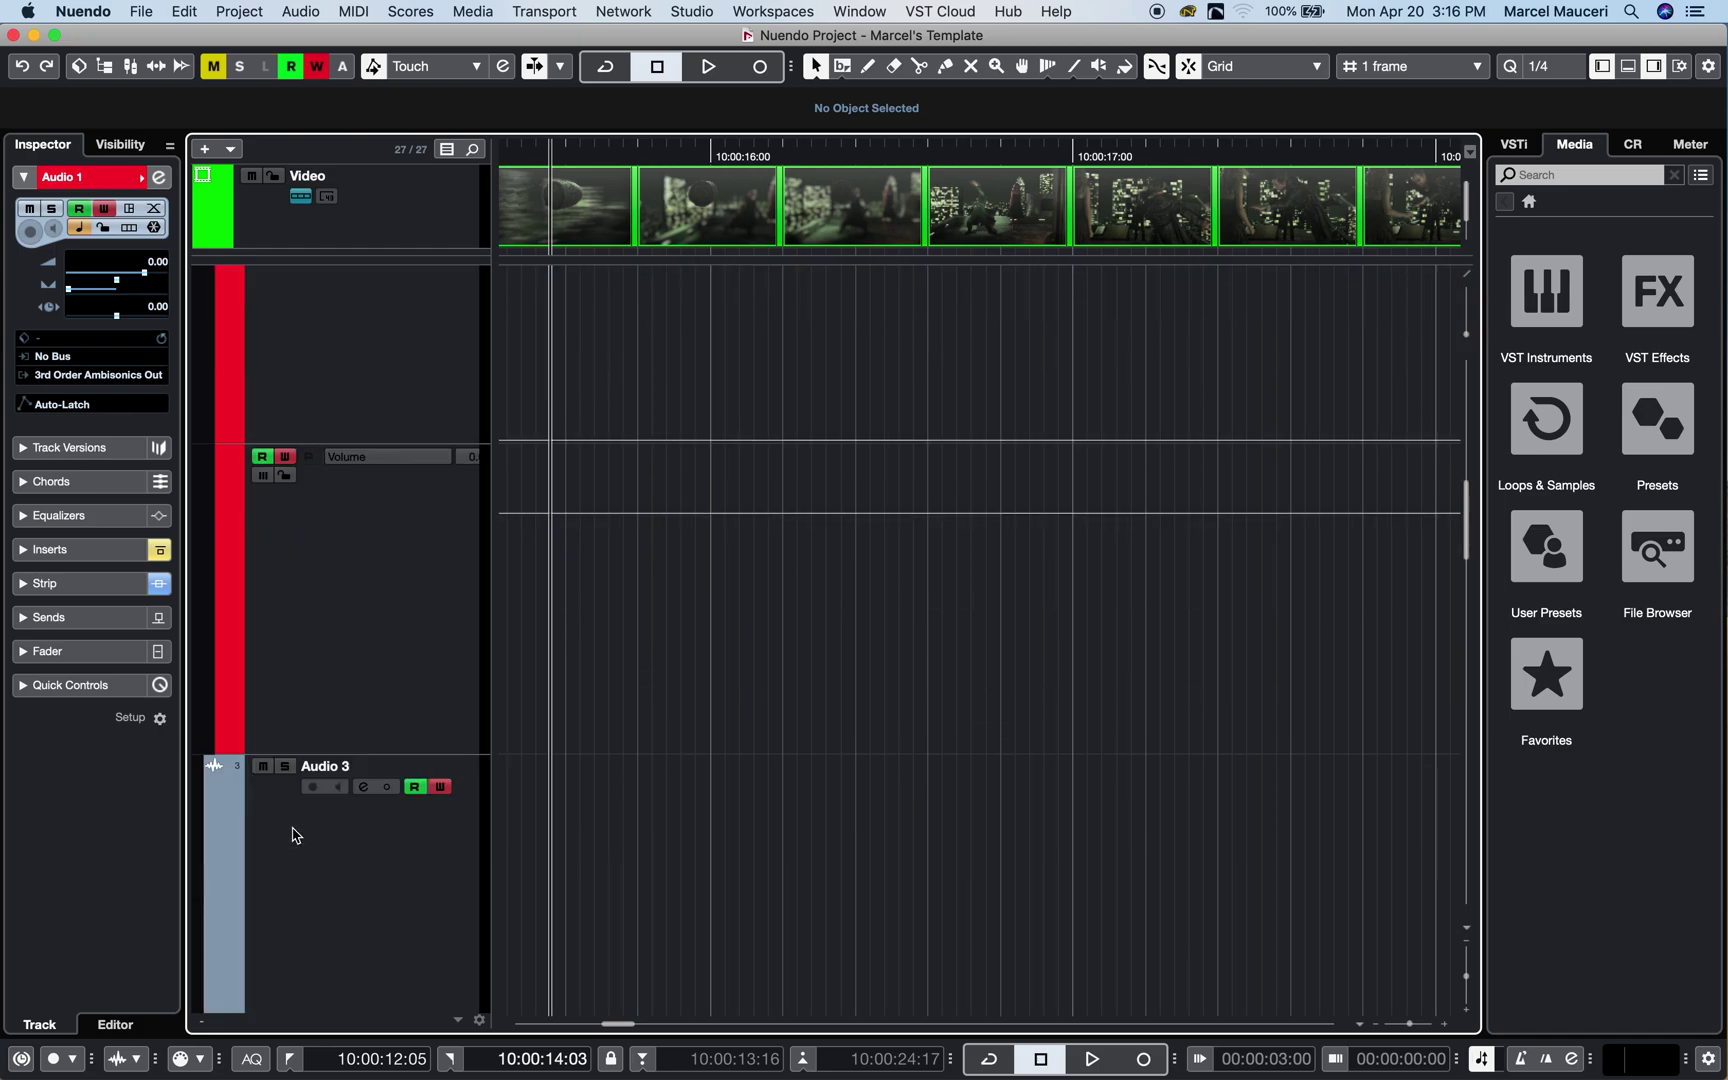
{"action": "left_click", "coordinate": [225, 750]}
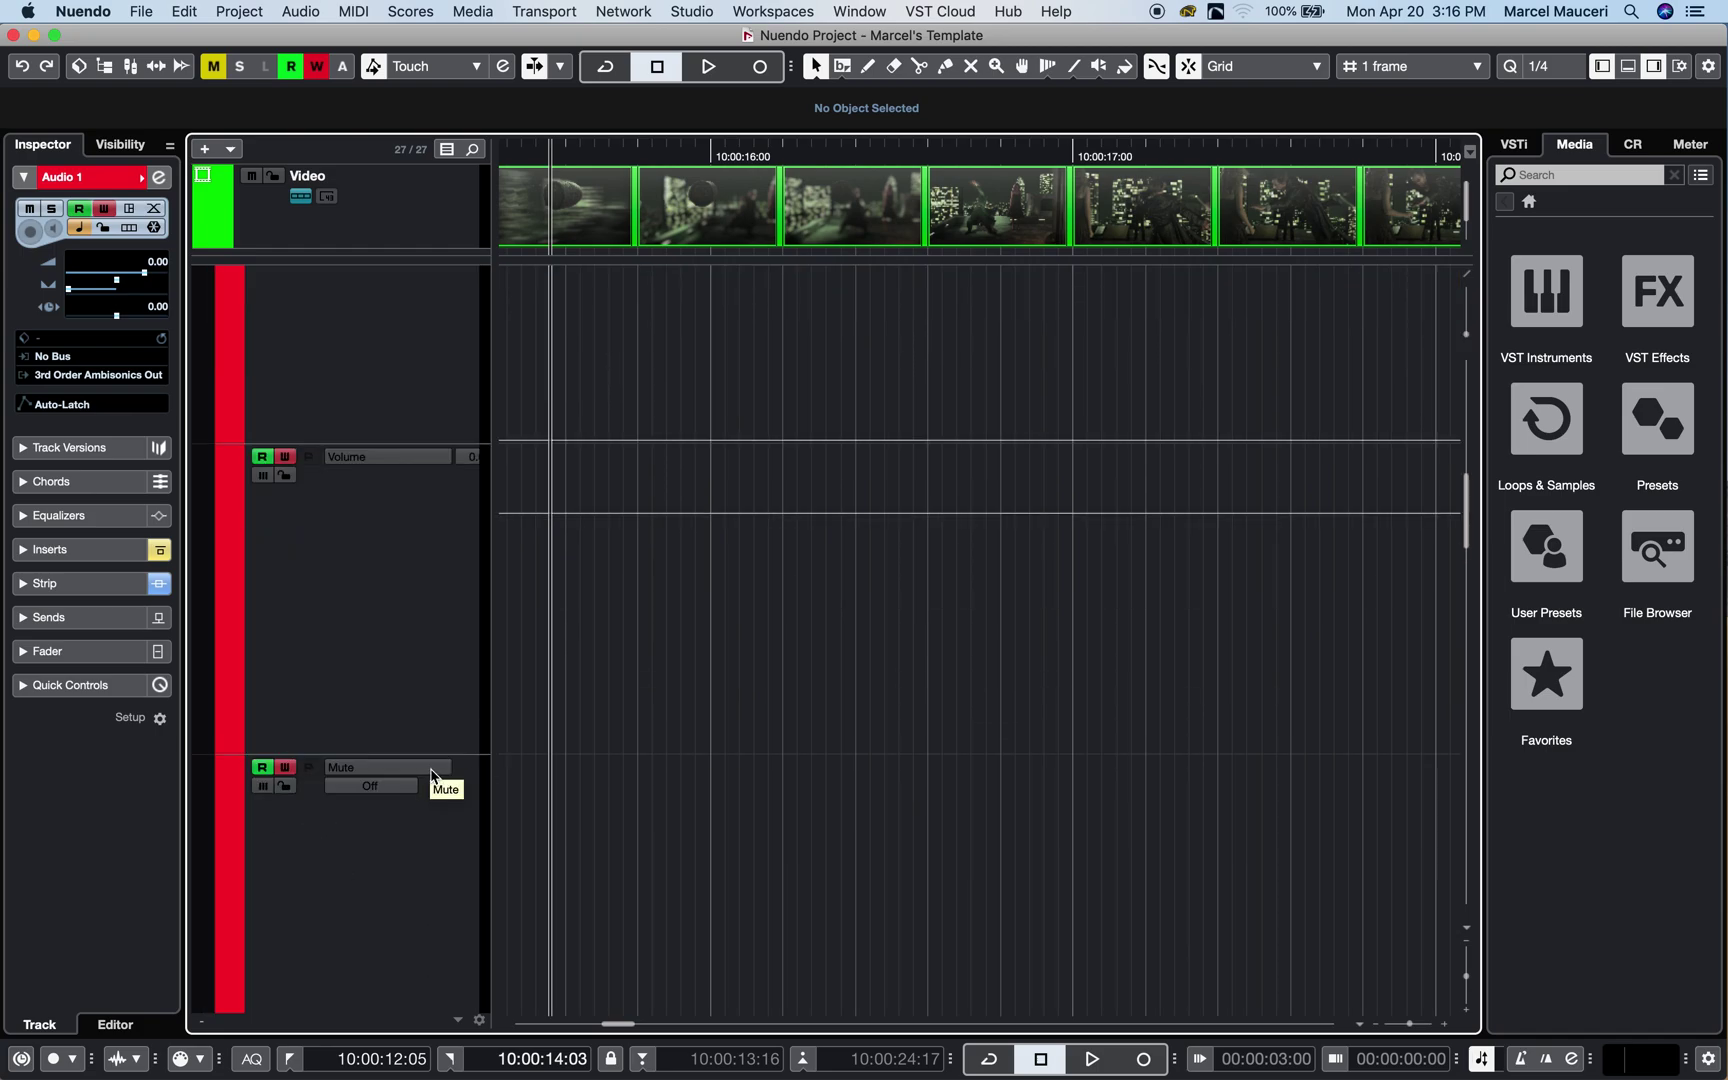
{"action": "scroll", "coordinate": [432, 572], "scroll_direction": "up", "scroll_amount": 5}
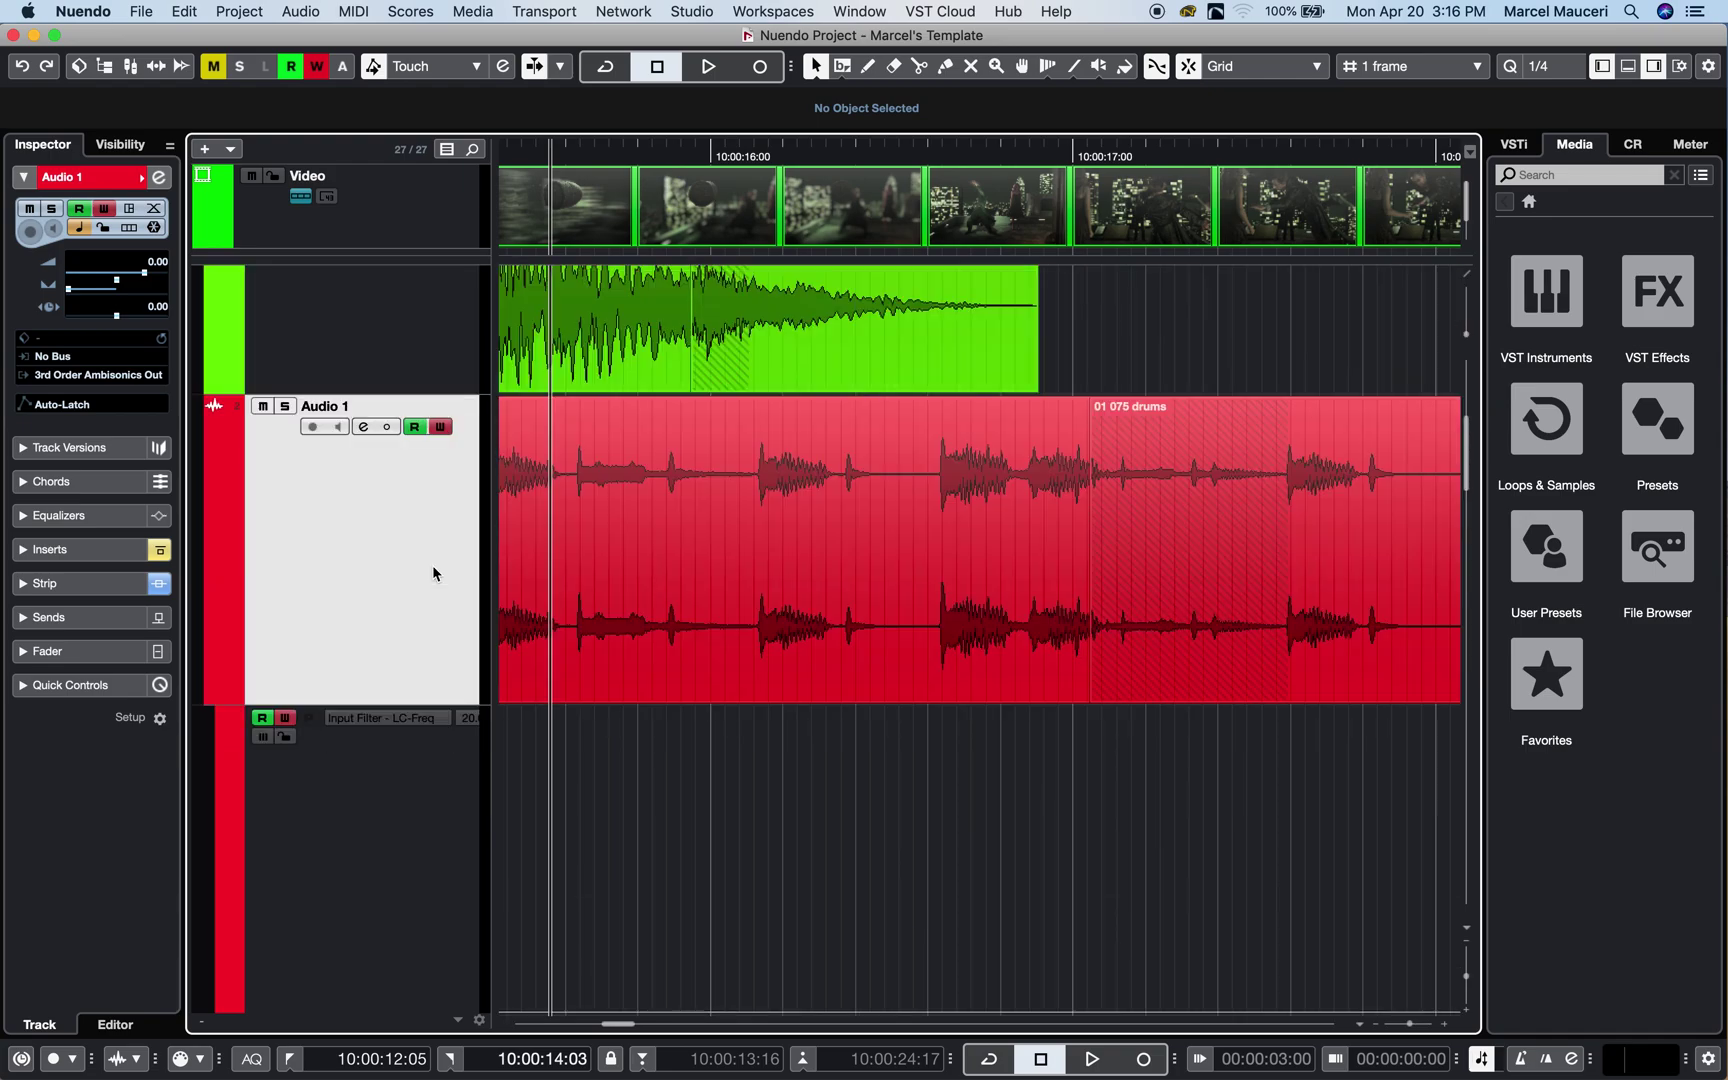
{"action": "scroll", "coordinate": [433, 572], "scroll_direction": "down", "scroll_amount": 3}
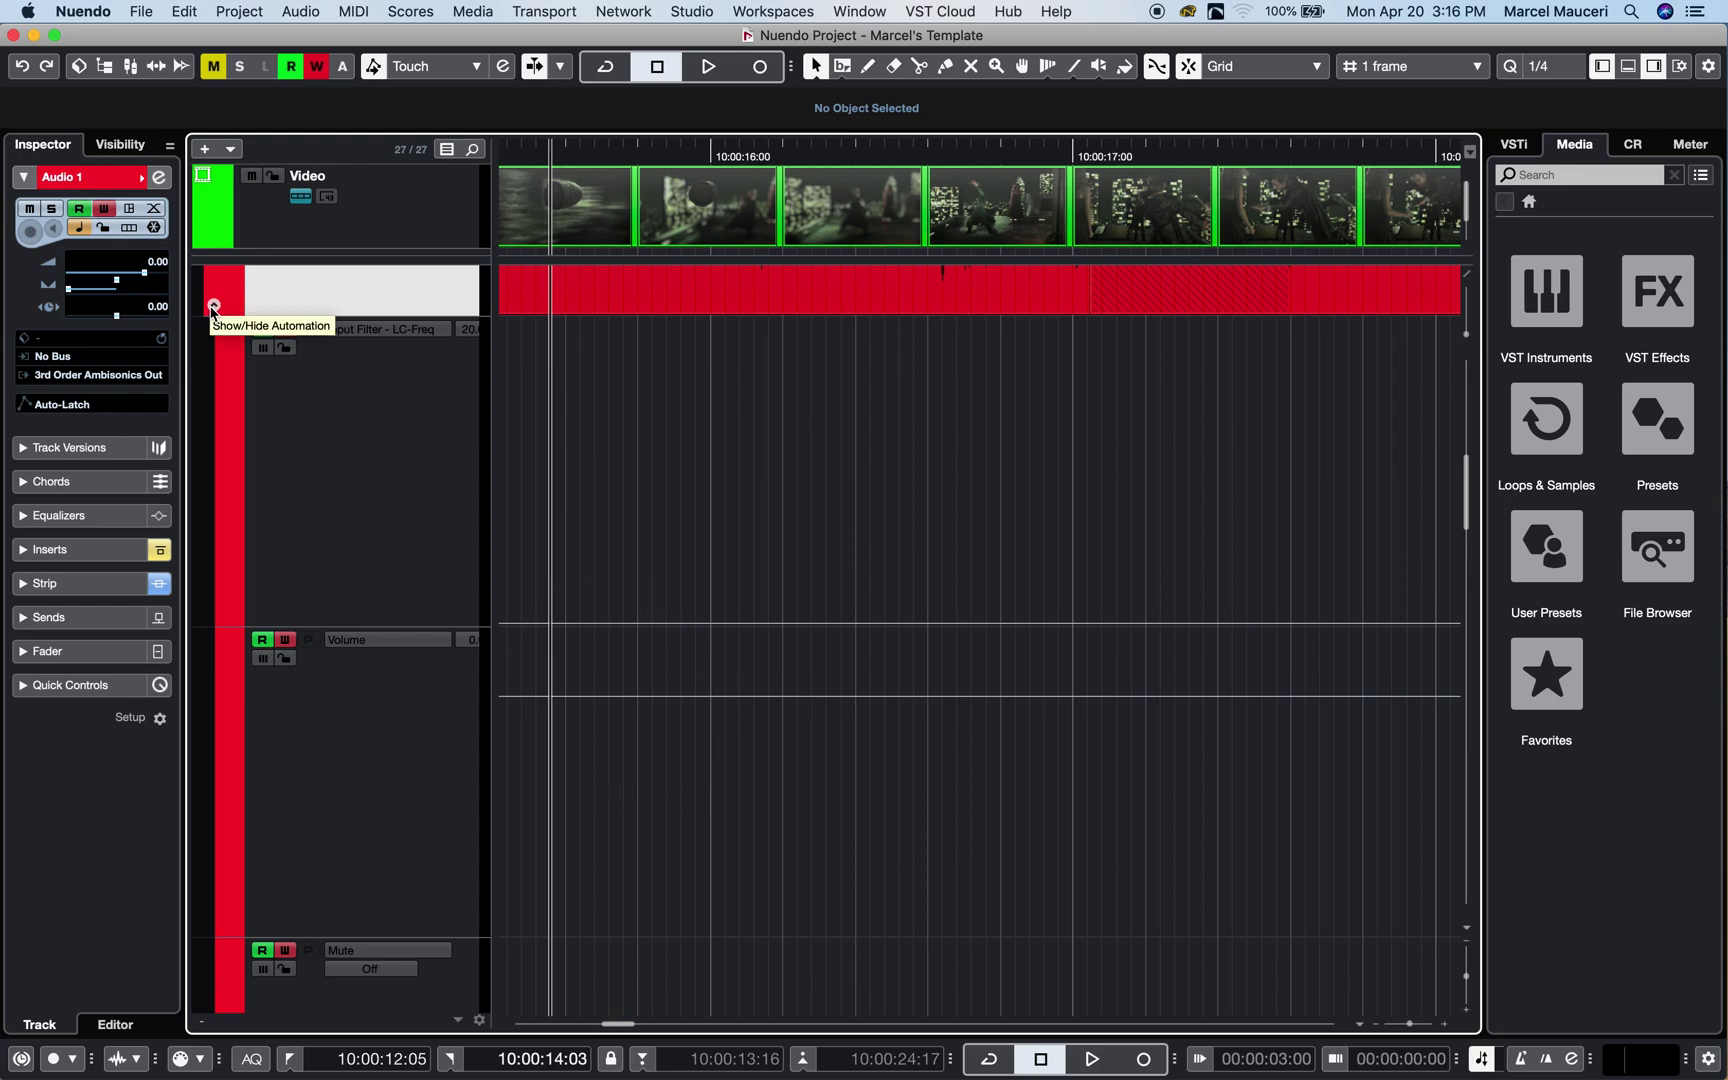
{"action": "left_click", "coordinate": [212, 307]}
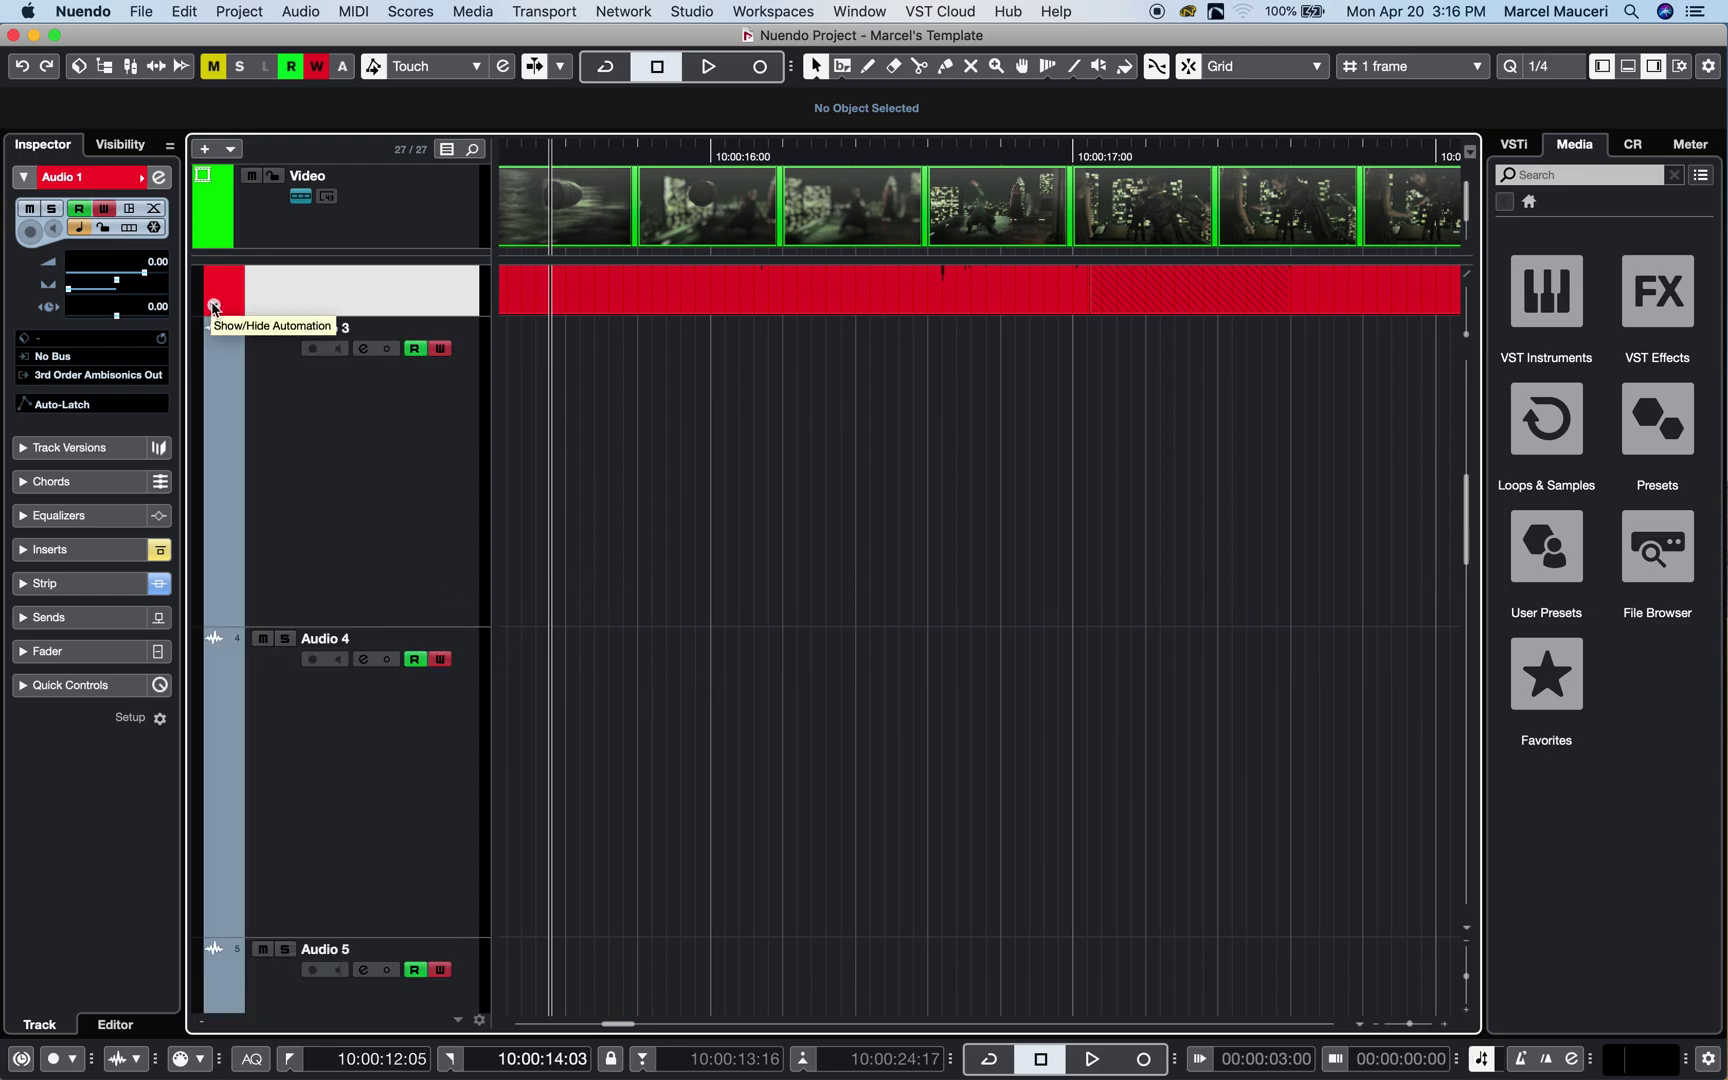
{"action": "scroll", "coordinate": [253, 348], "scroll_direction": "up", "scroll_amount": 2}
{"action": "scroll", "coordinate": [257, 353], "scroll_direction": "up", "scroll_amount": 3}
{"action": "scroll", "coordinate": [257, 353], "scroll_direction": "up", "scroll_amount": 2}
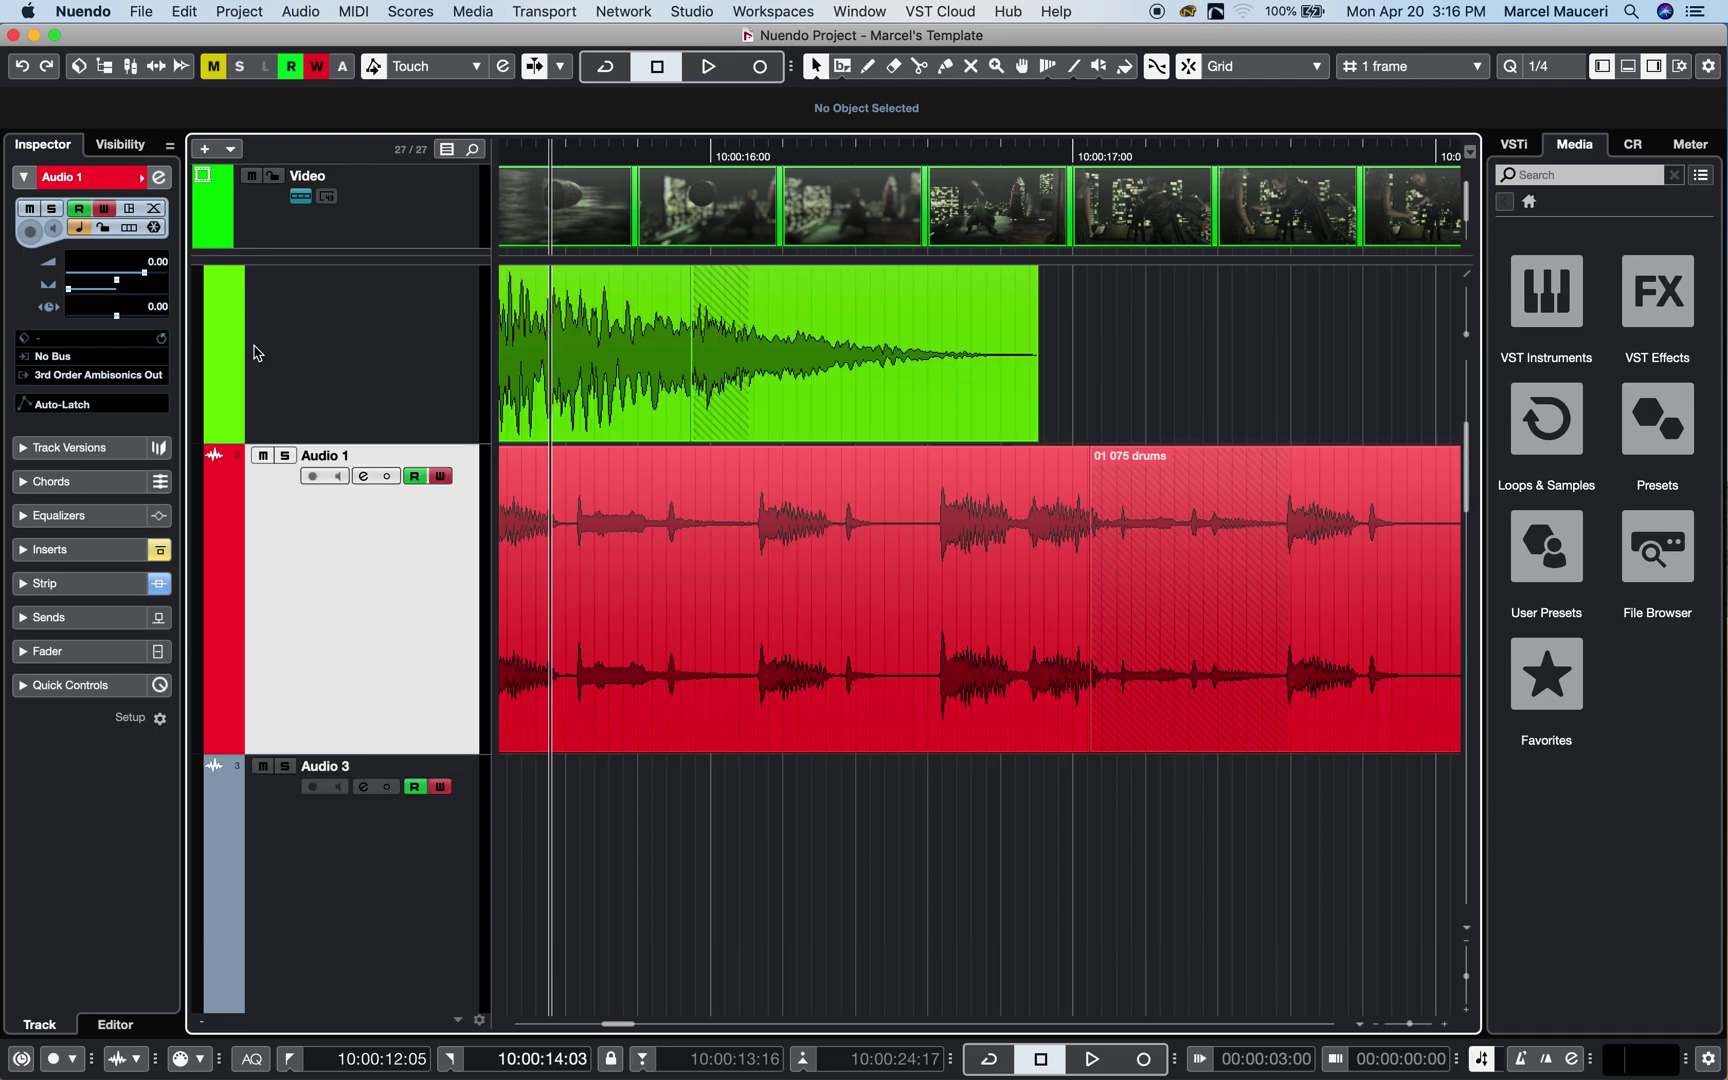
{"action": "scroll", "coordinate": [255, 351], "scroll_direction": "up", "scroll_amount": 2}
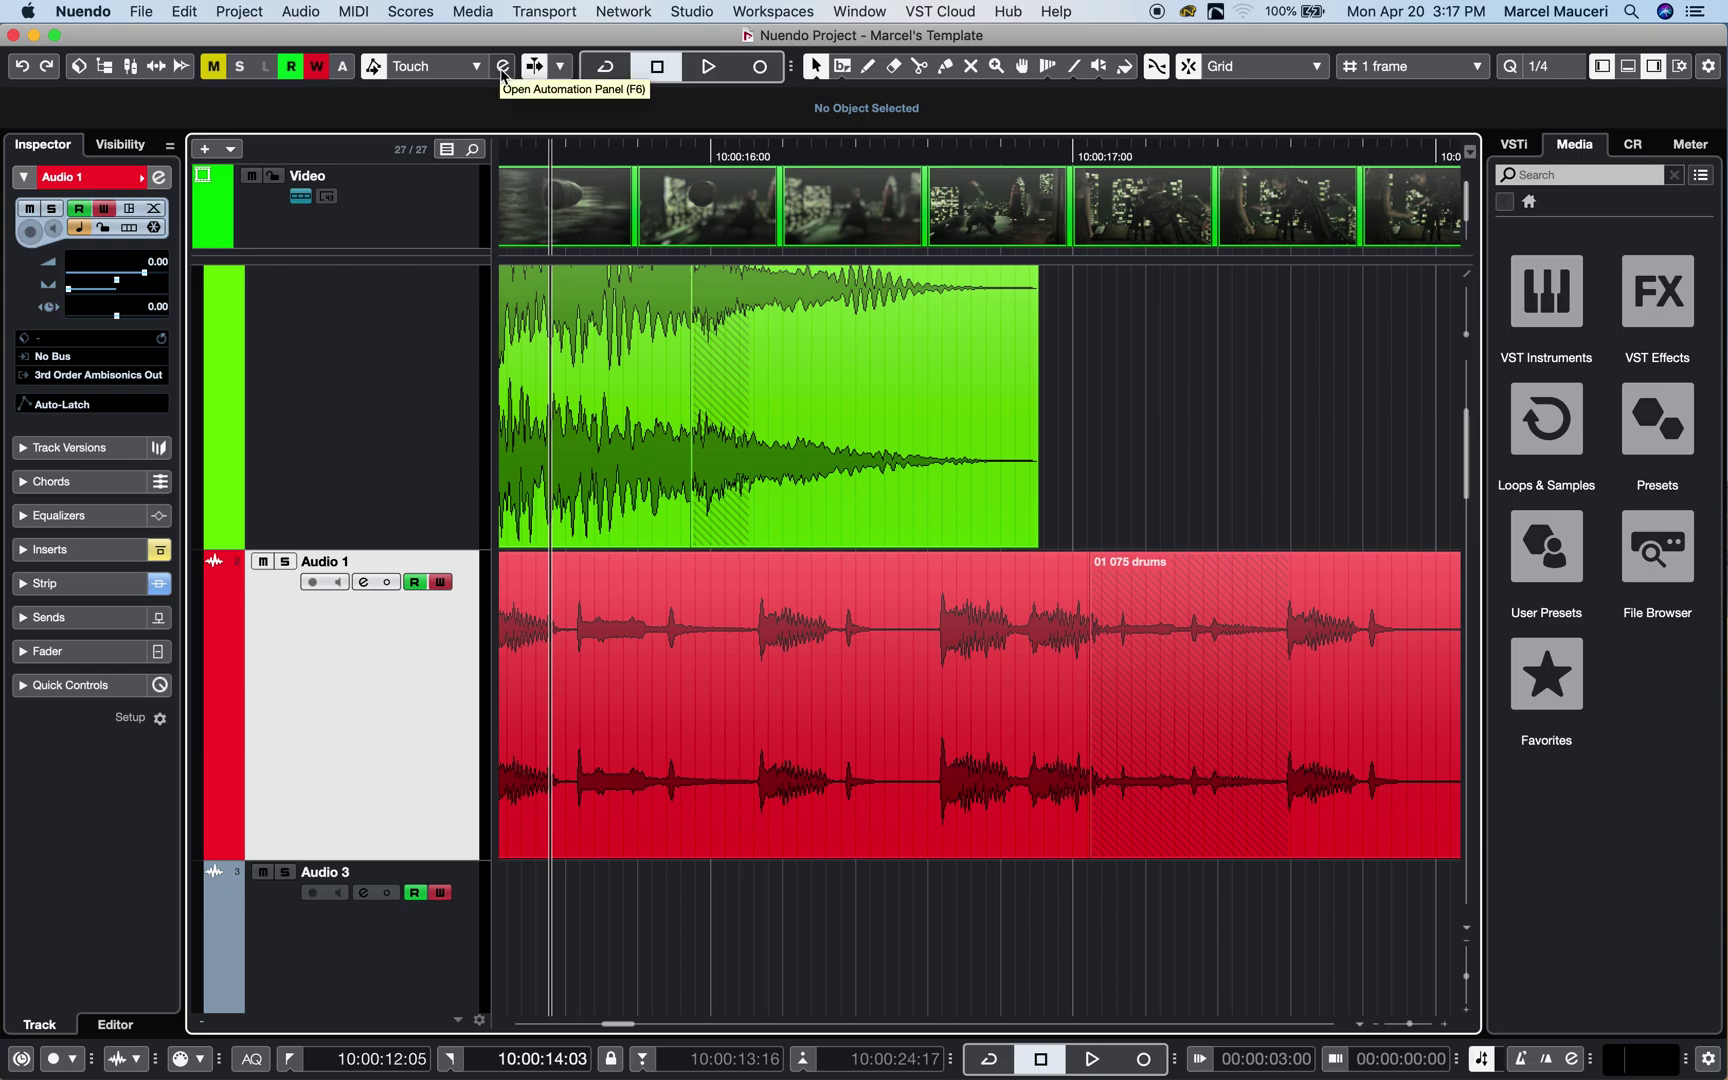
Open the Automation Panel (F6) and drag it up and right, off the track headers
{"action": "left_click", "coordinate": [502, 77]}
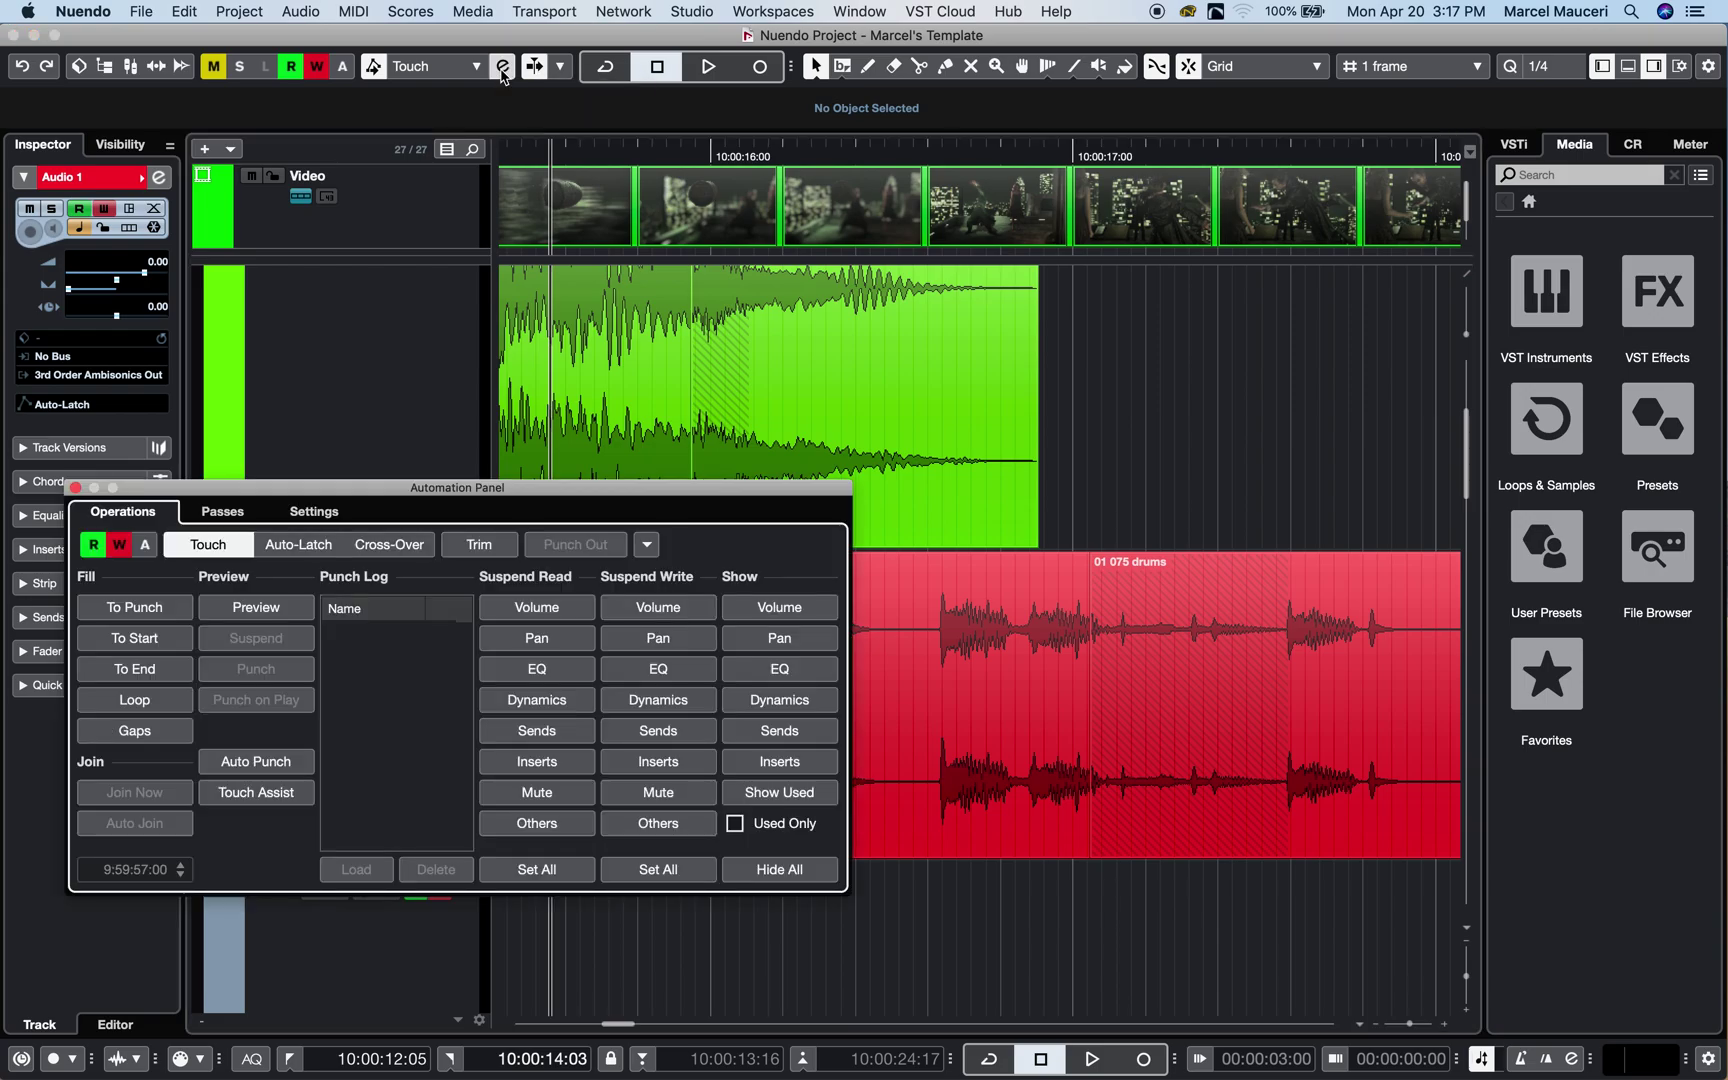
{"action": "mouse_move", "coordinate": [396, 493]}
{"action": "left_mouse_down"}
{"action": "mouse_move", "coordinate": [540, 459]}
{"action": "mouse_move", "coordinate": [662, 116]}
{"action": "left_mouse_up"}
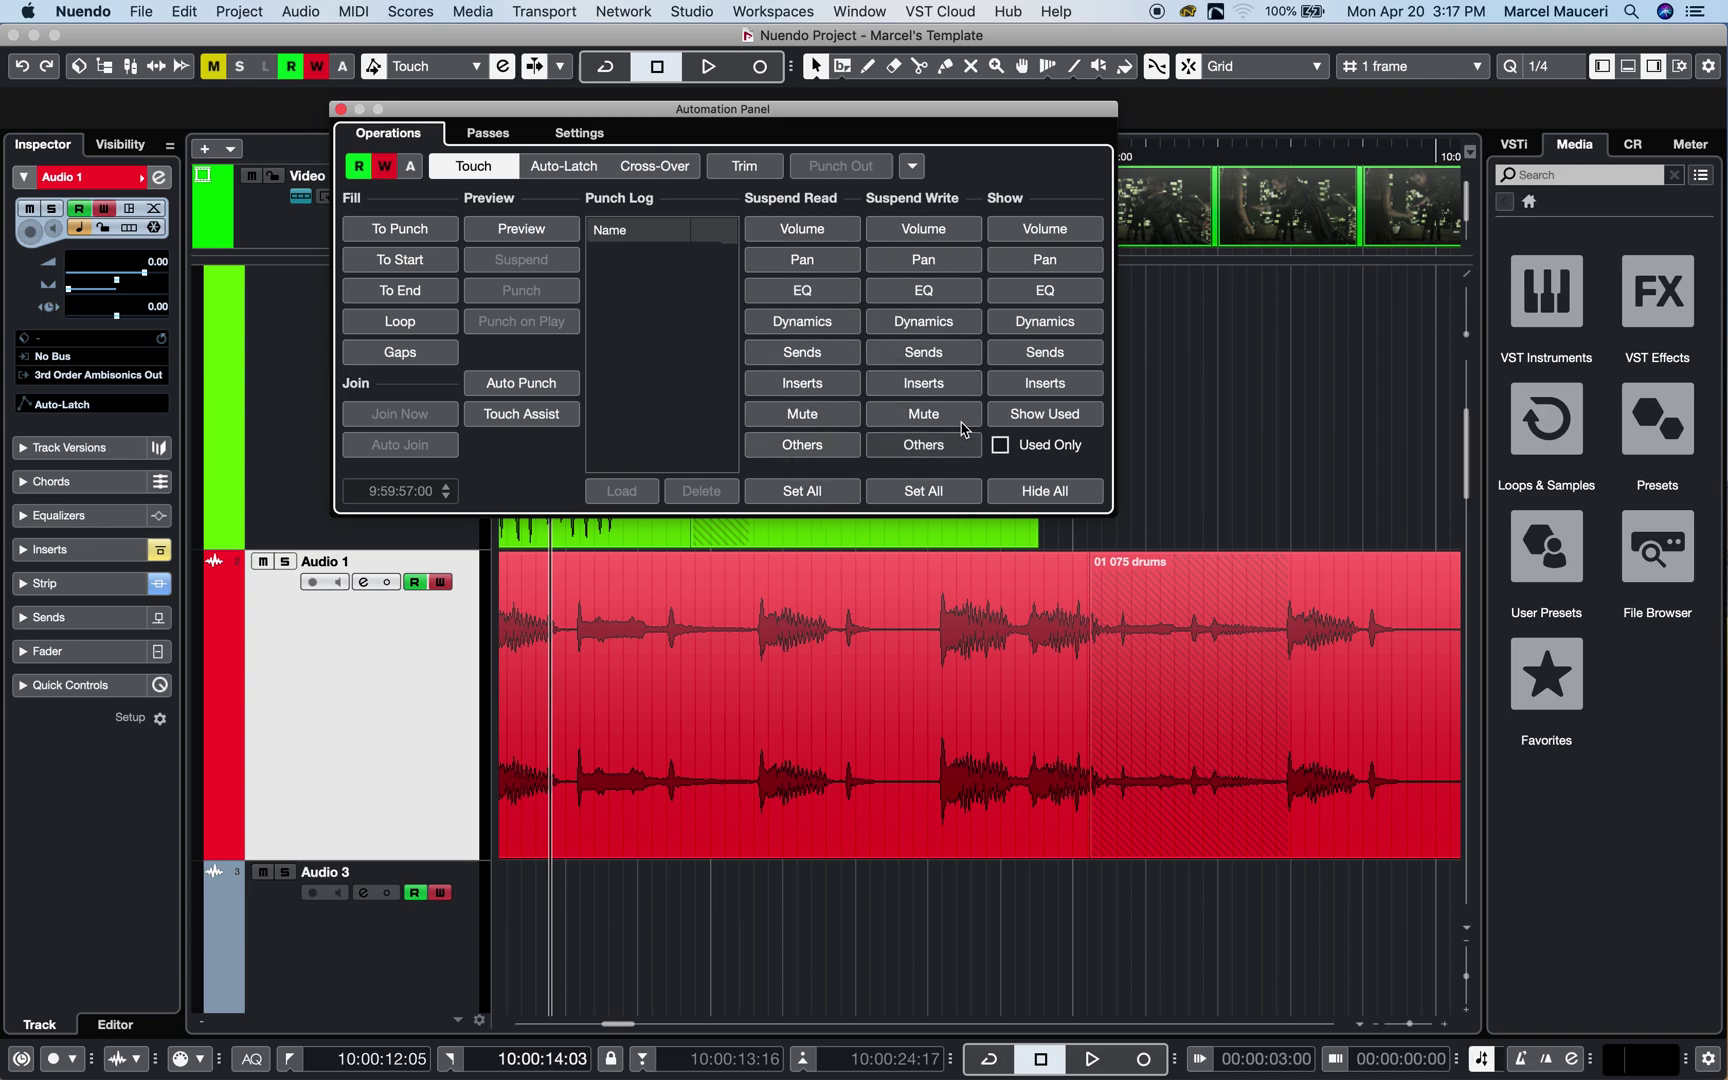
{"action": "left_click", "coordinate": [923, 265]}
{"action": "left_click", "coordinate": [923, 291]}
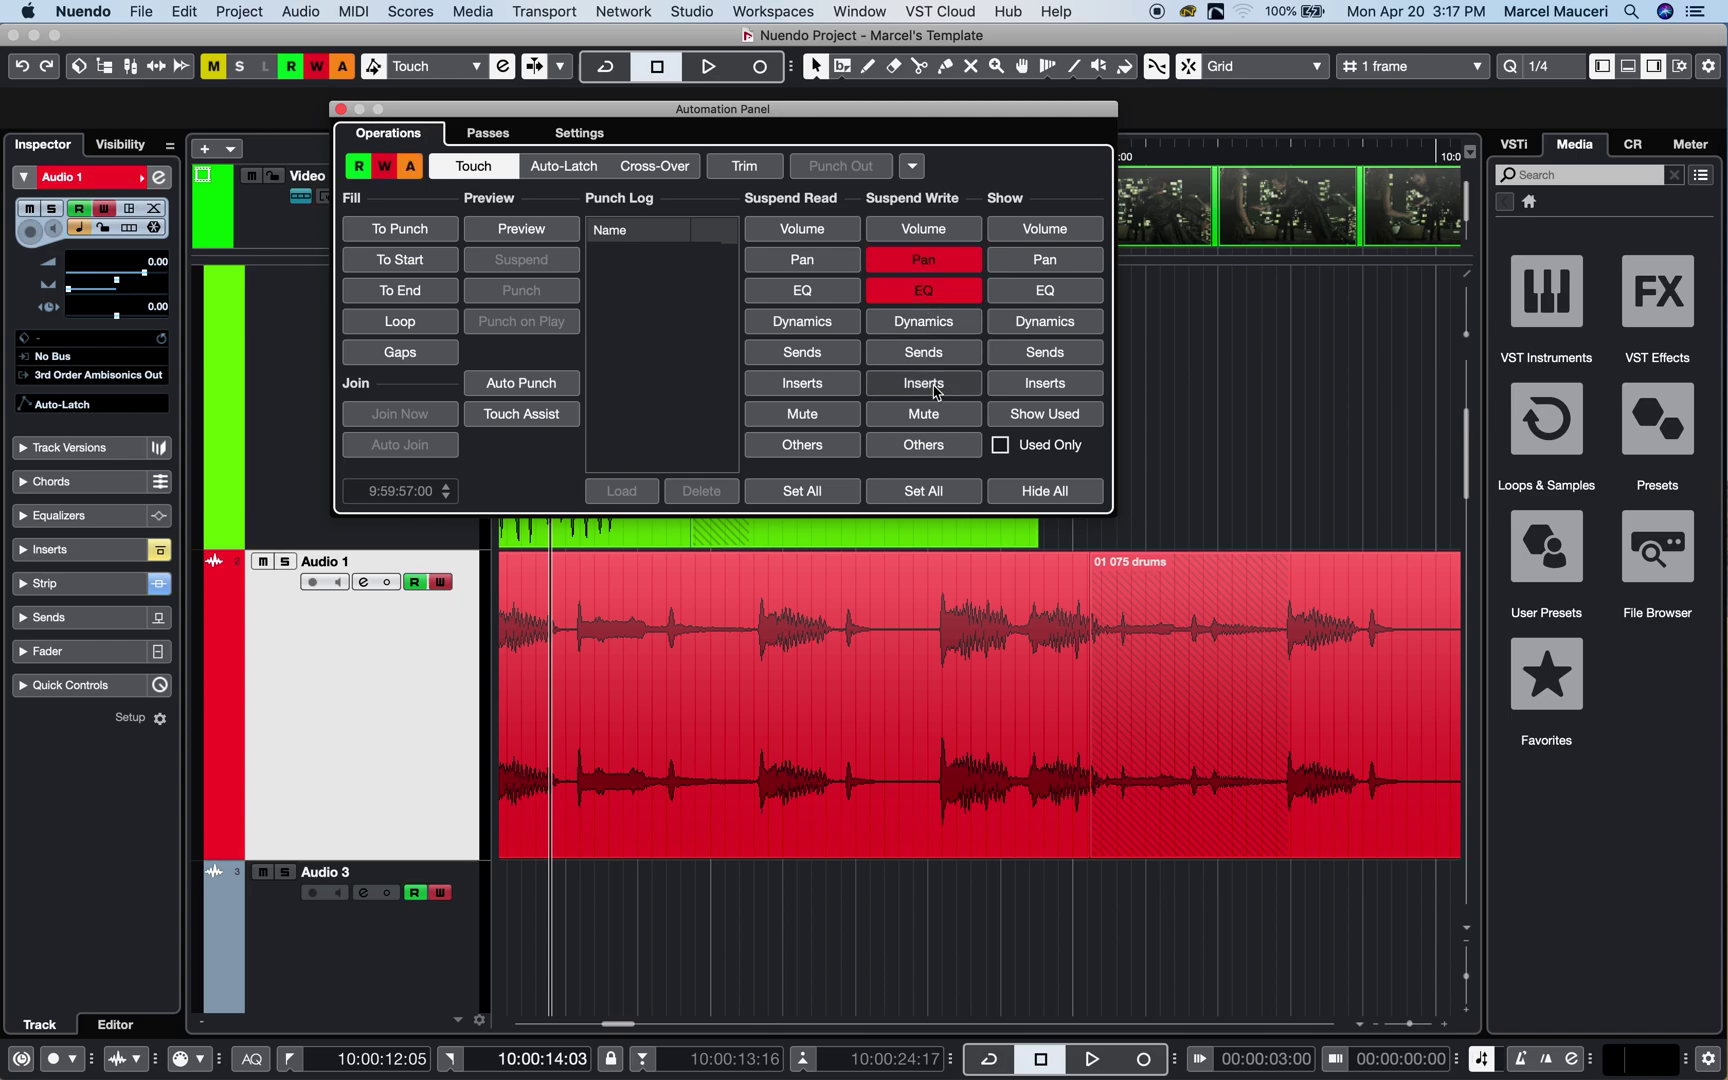
{"action": "left_click", "coordinate": [930, 354]}
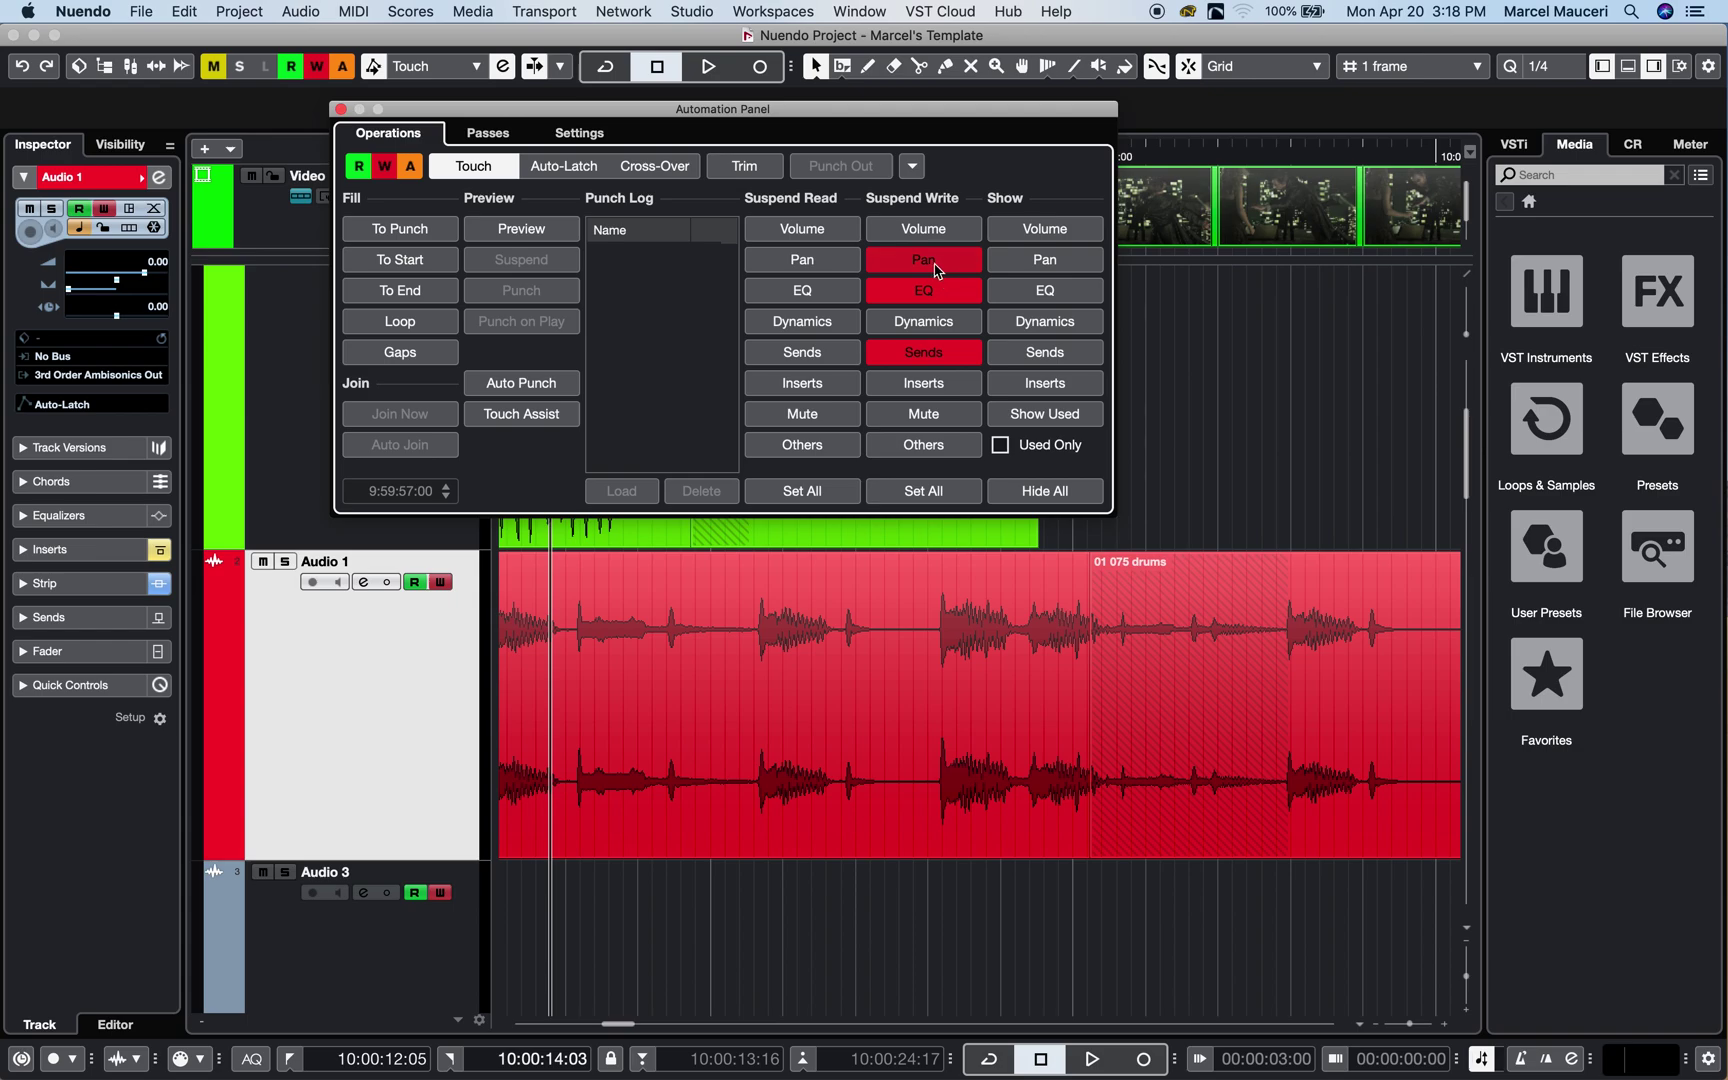
{"action": "left_click", "coordinate": [936, 352]}
{"action": "left_click", "coordinate": [924, 291]}
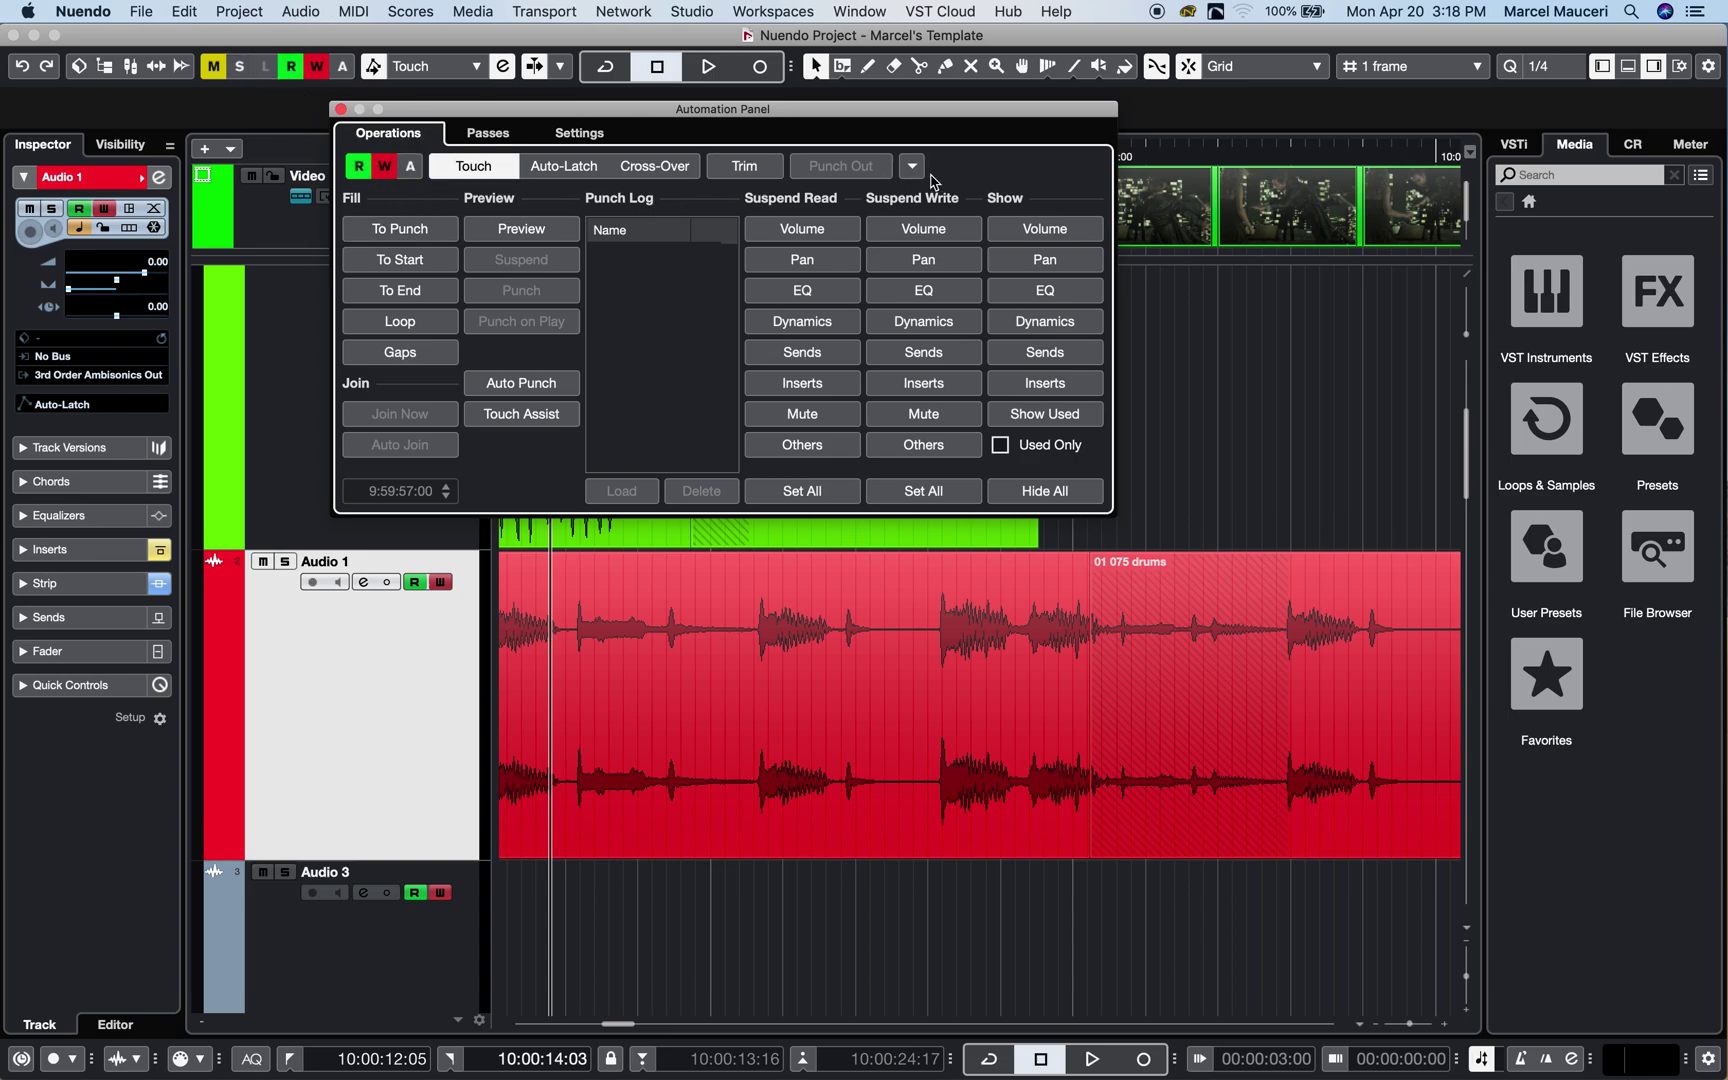
Close the Automation Panel with its red title-bar button
{"action": "left_click", "coordinate": [341, 109]}
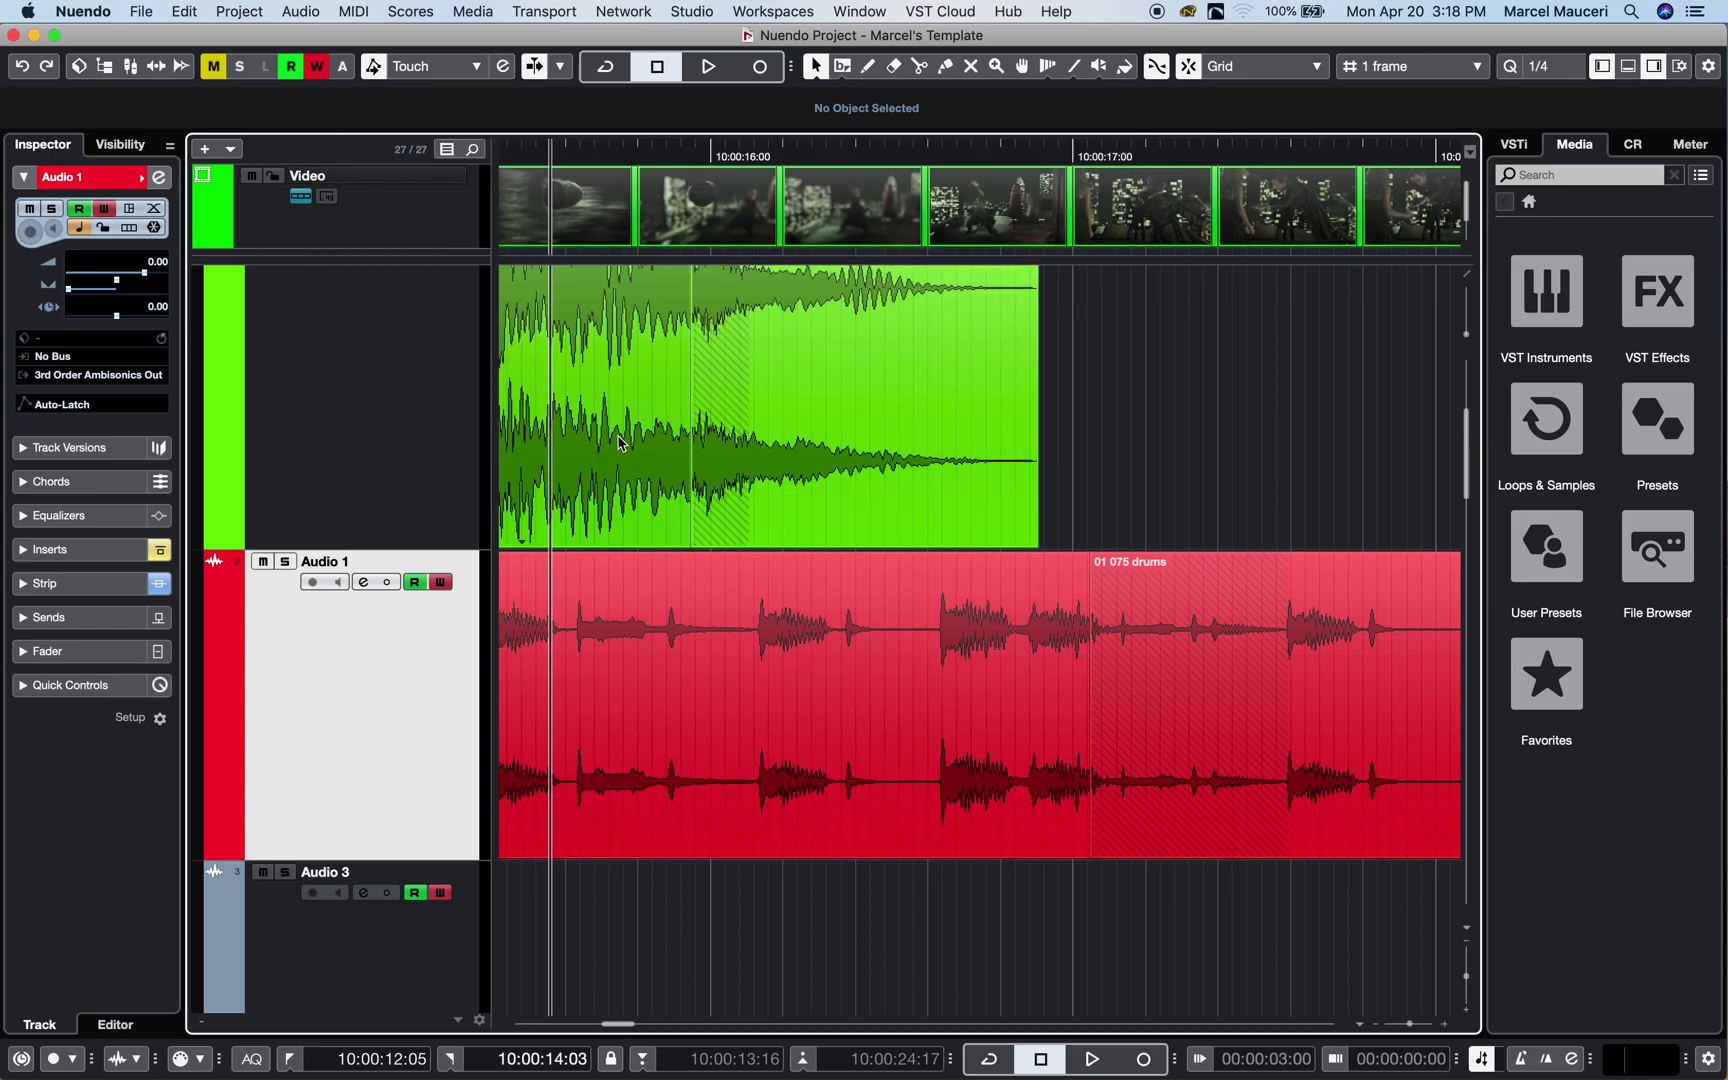